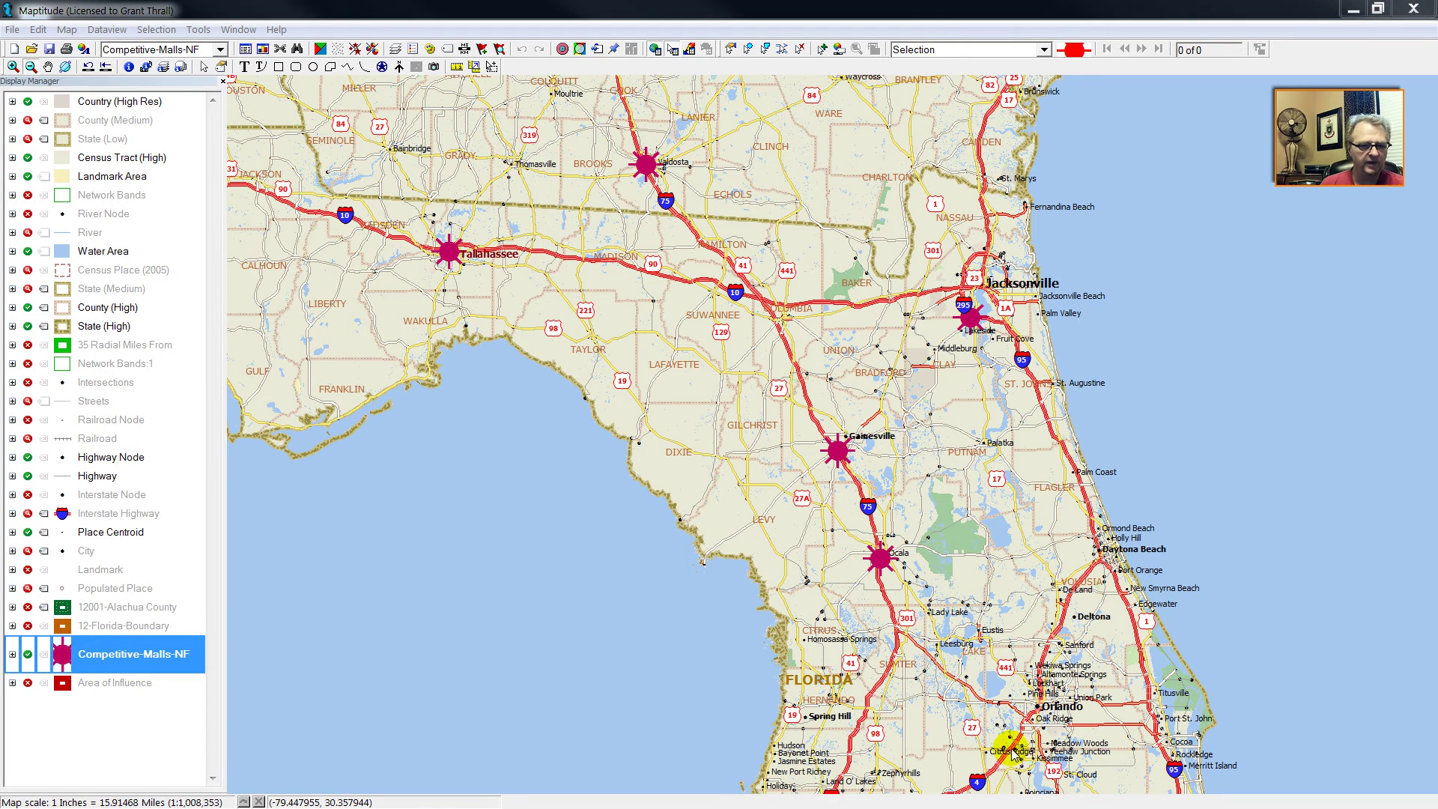
Make Highway Node the working layer
click(109, 458)
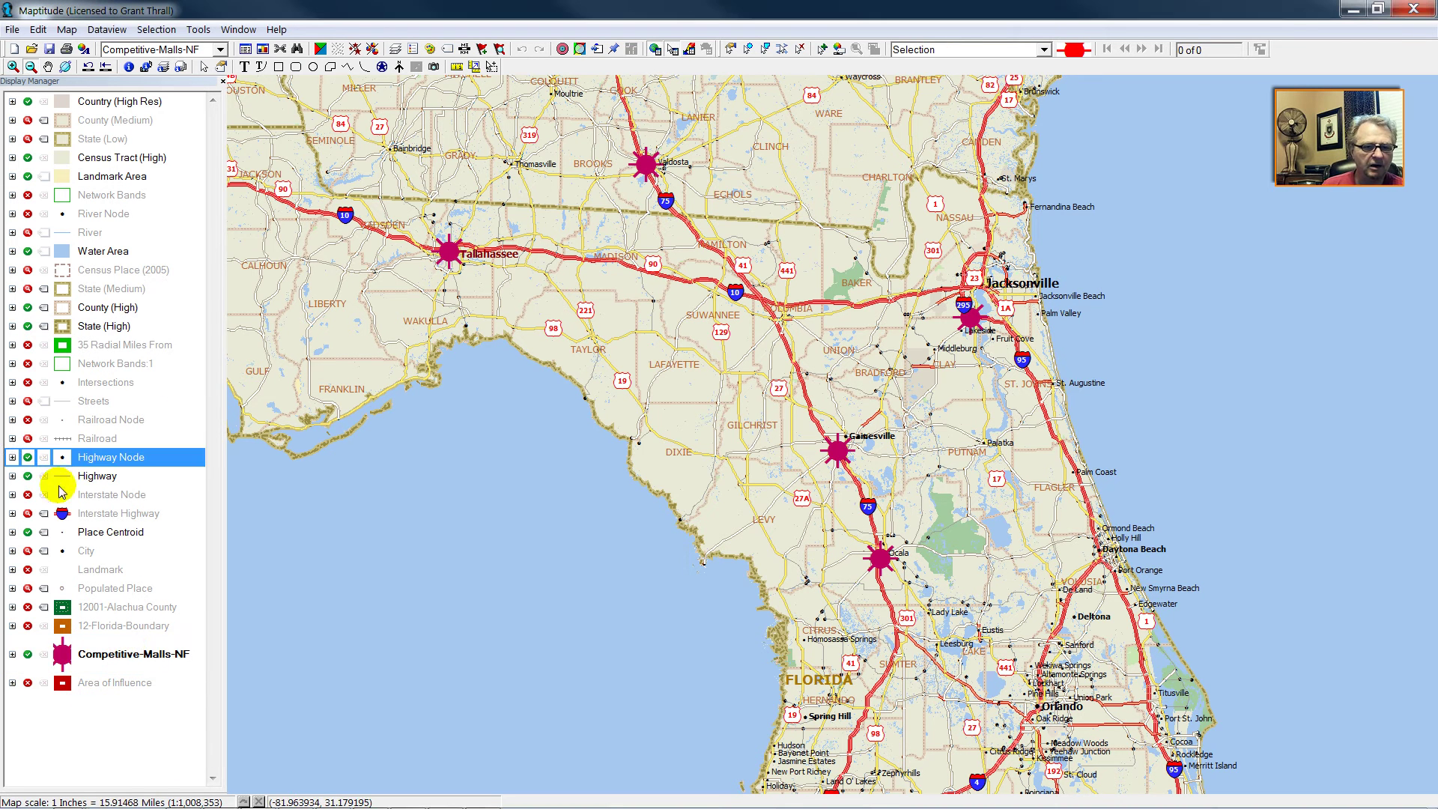
right_click(107, 458)
click(142, 470)
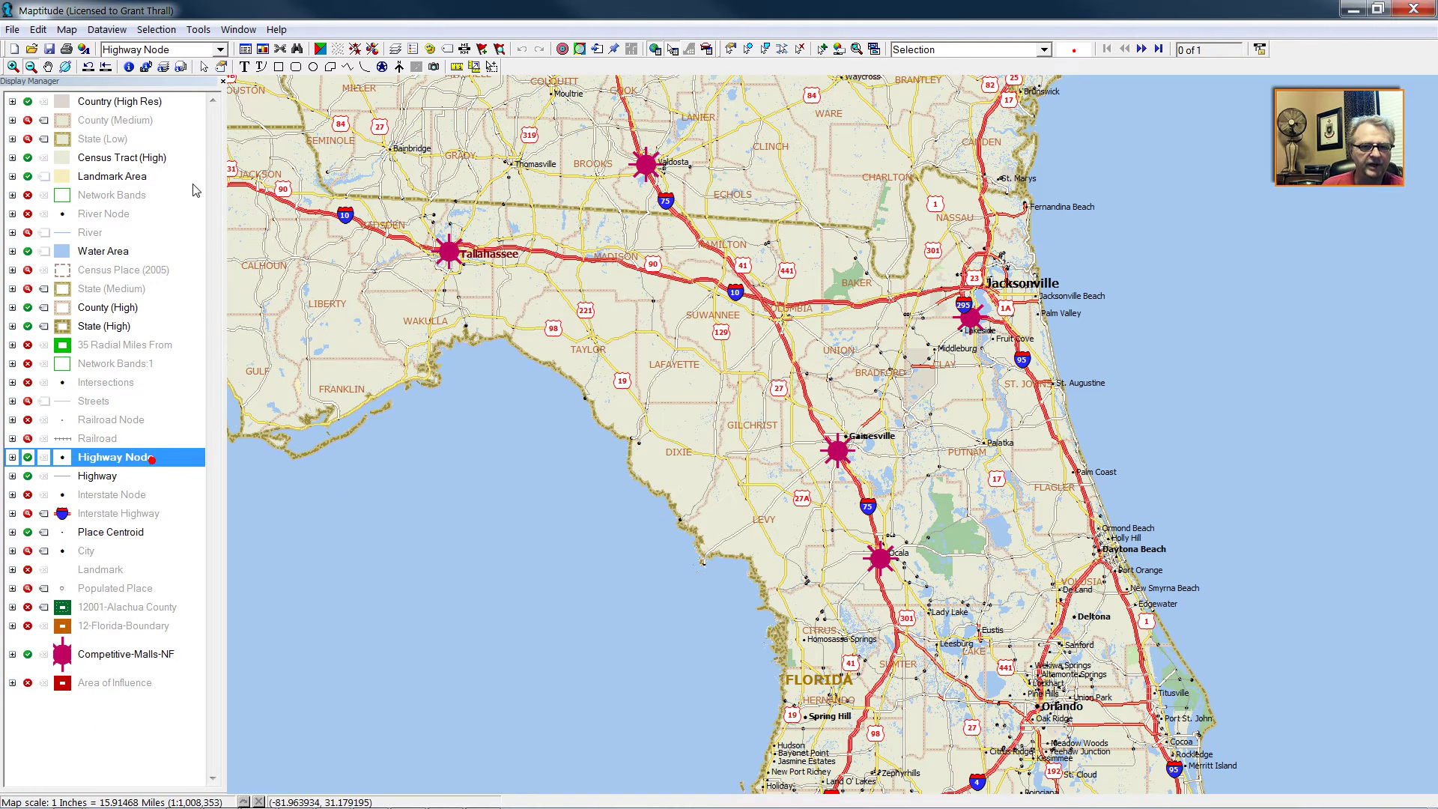
Select the highway nodes at the competitive malls in Tallahassee, Valdosta, Jacksonville, Gainesville and Ocala
click(730, 51)
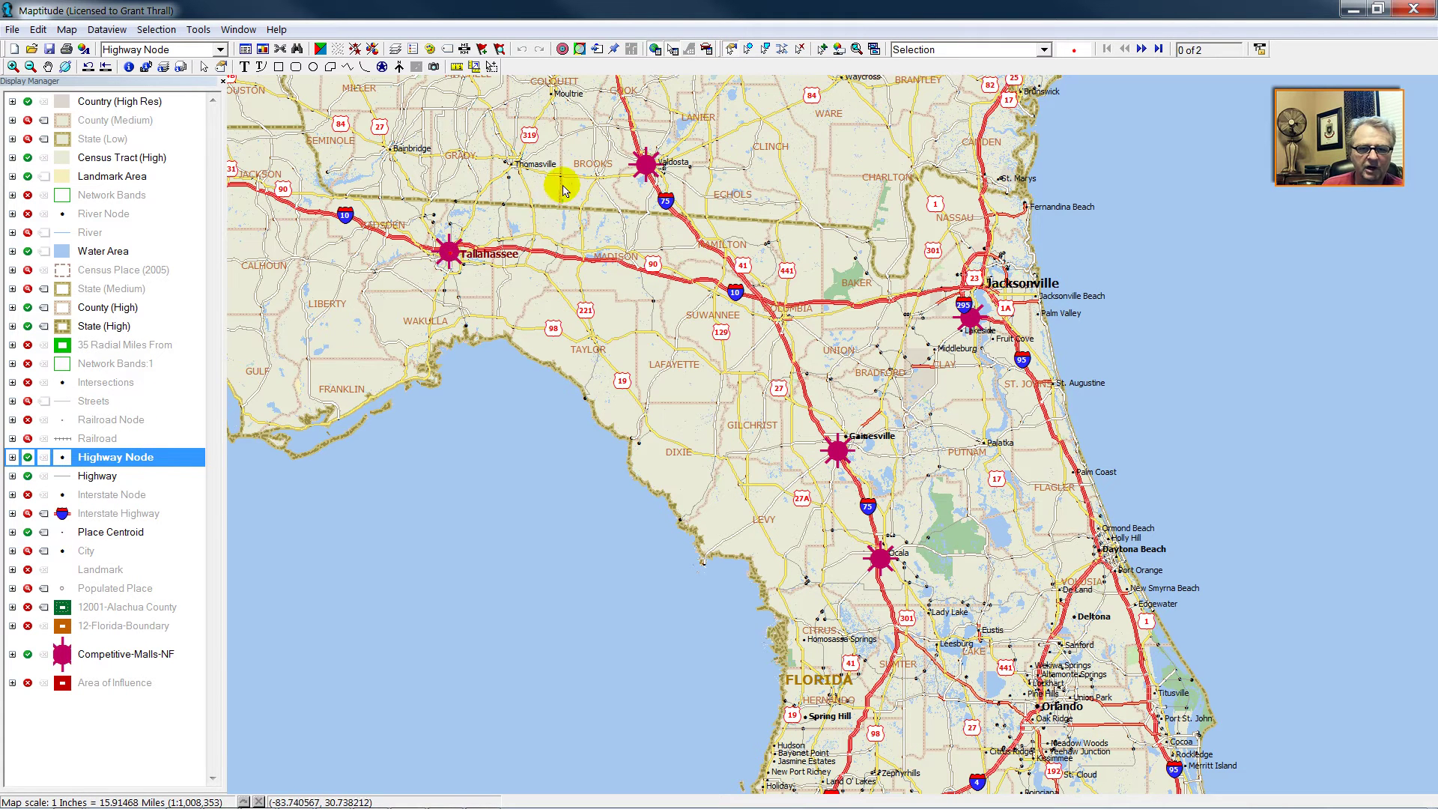
click(645, 169)
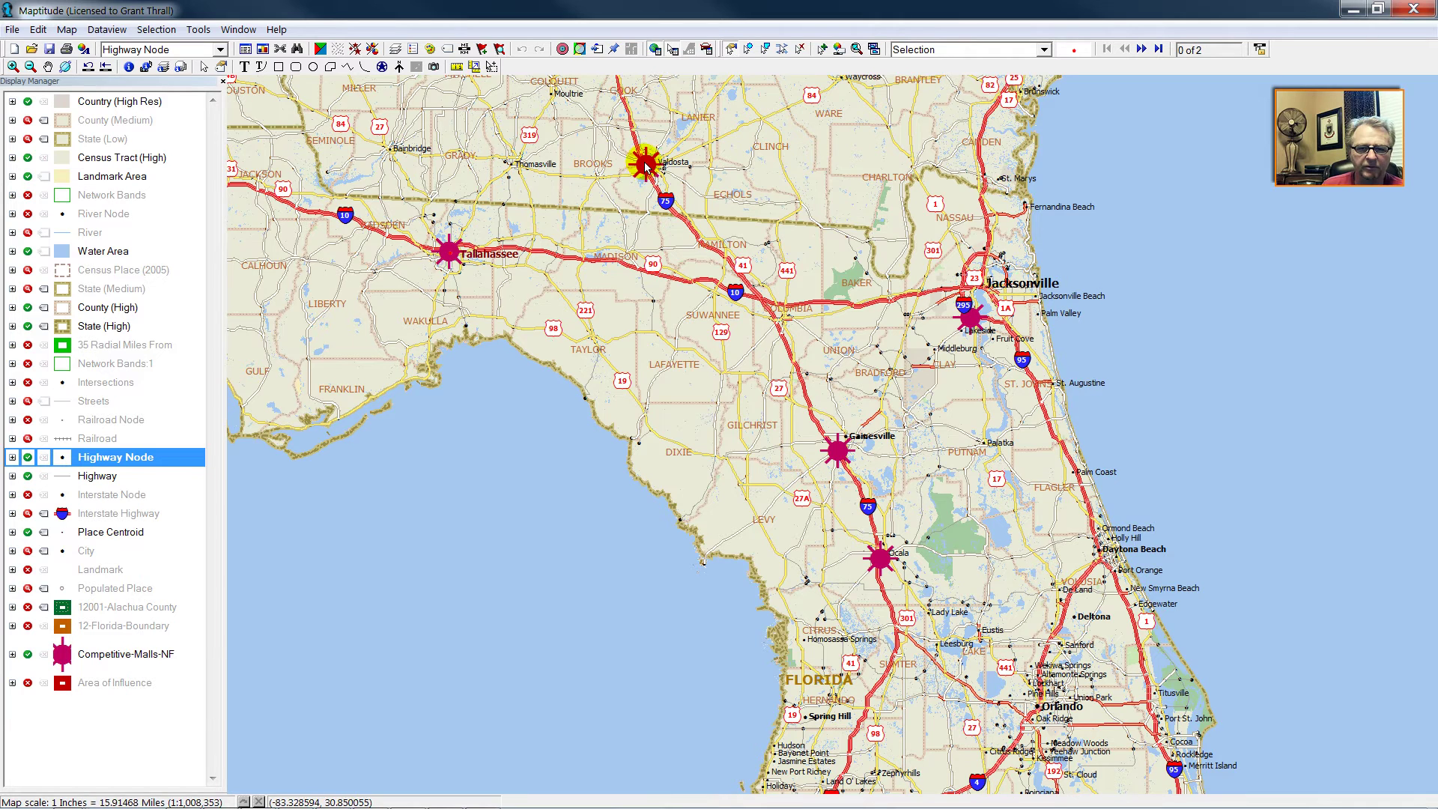
click(969, 316)
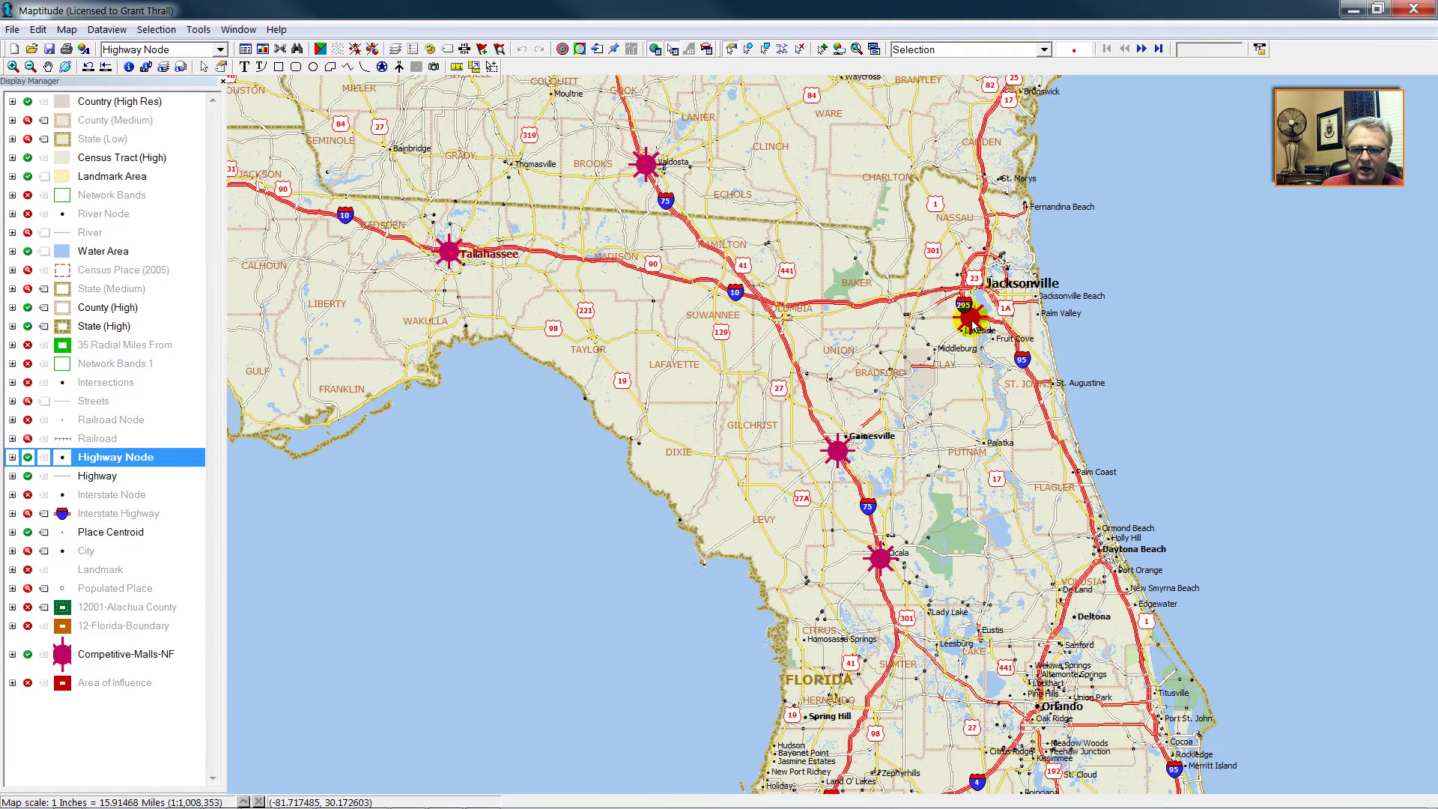
click(836, 457)
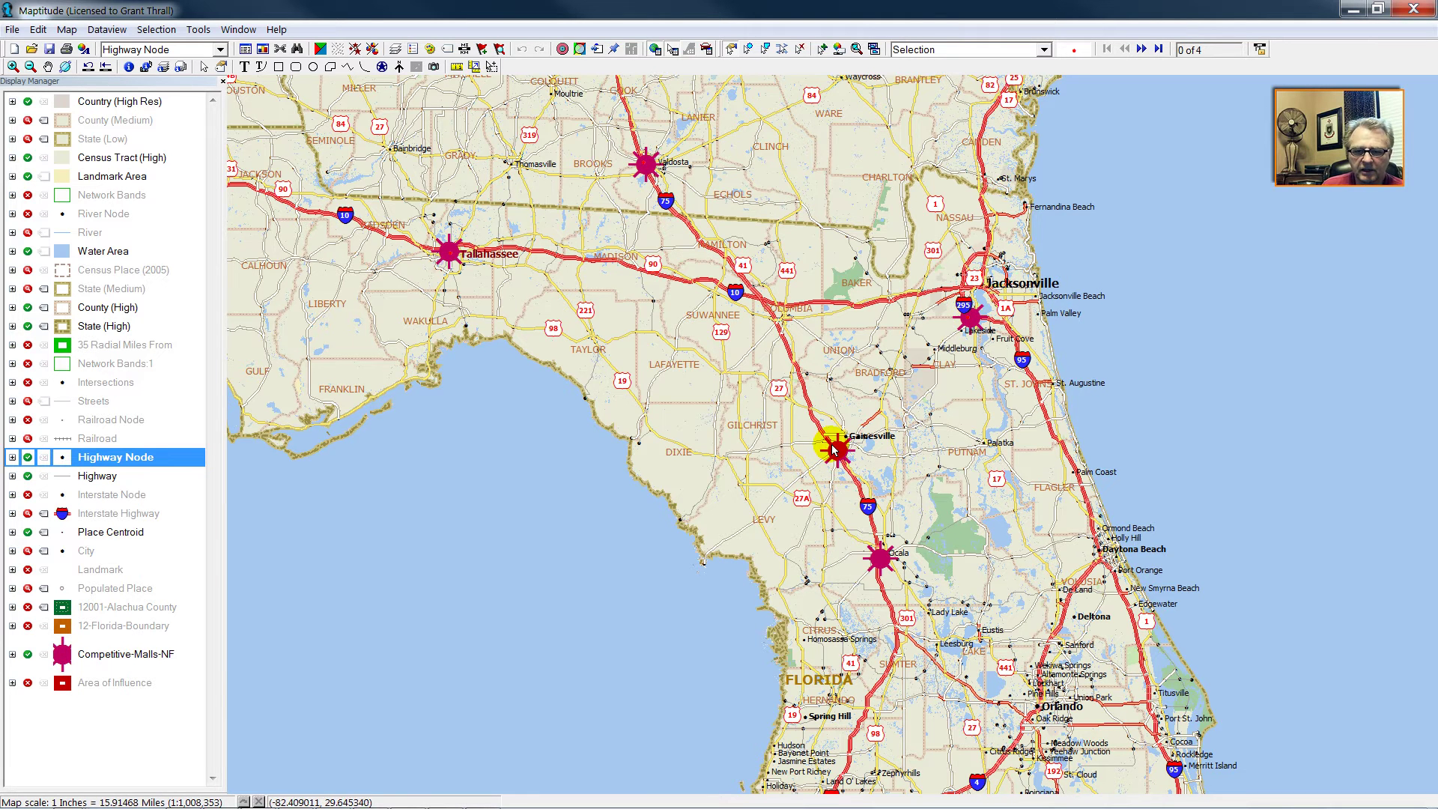
click(880, 560)
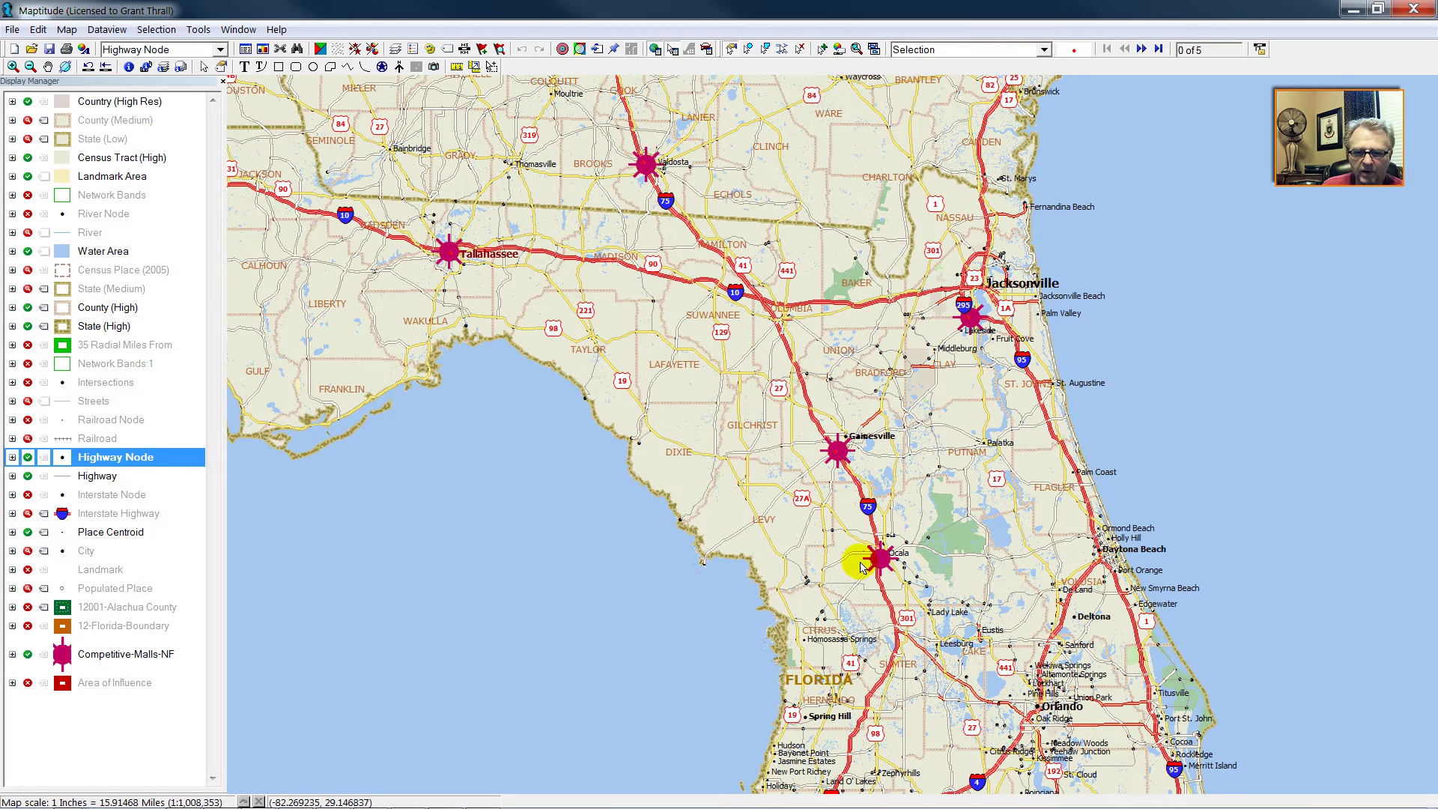
Make the Highway line layer the working layer
click(98, 476)
right_click(100, 479)
click(179, 153)
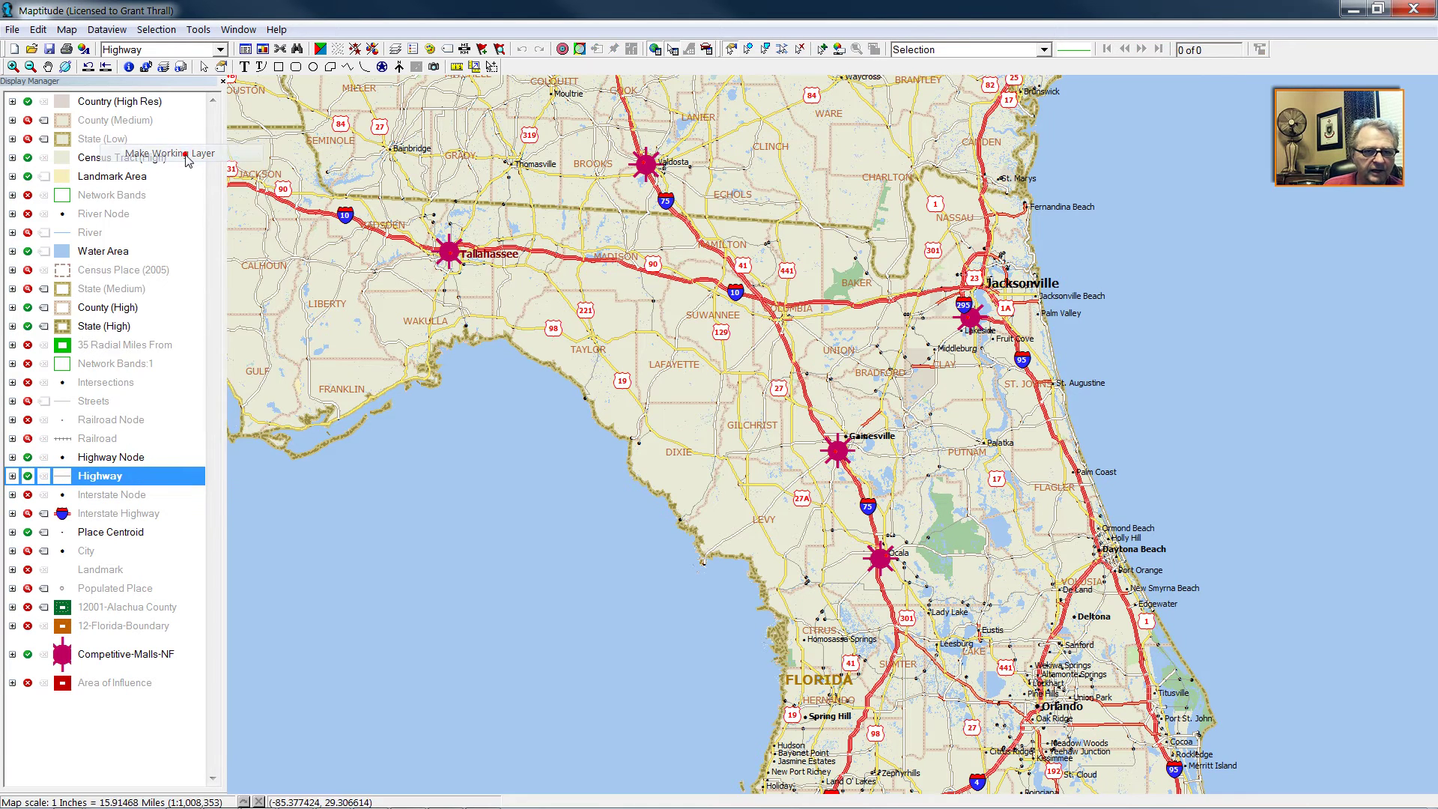
Set up network bands on Highway from the selected nodes, based on LENGTH, with a maximum impedance of 40 and a manual interval
click(199, 29)
mouse_move(283, 104)
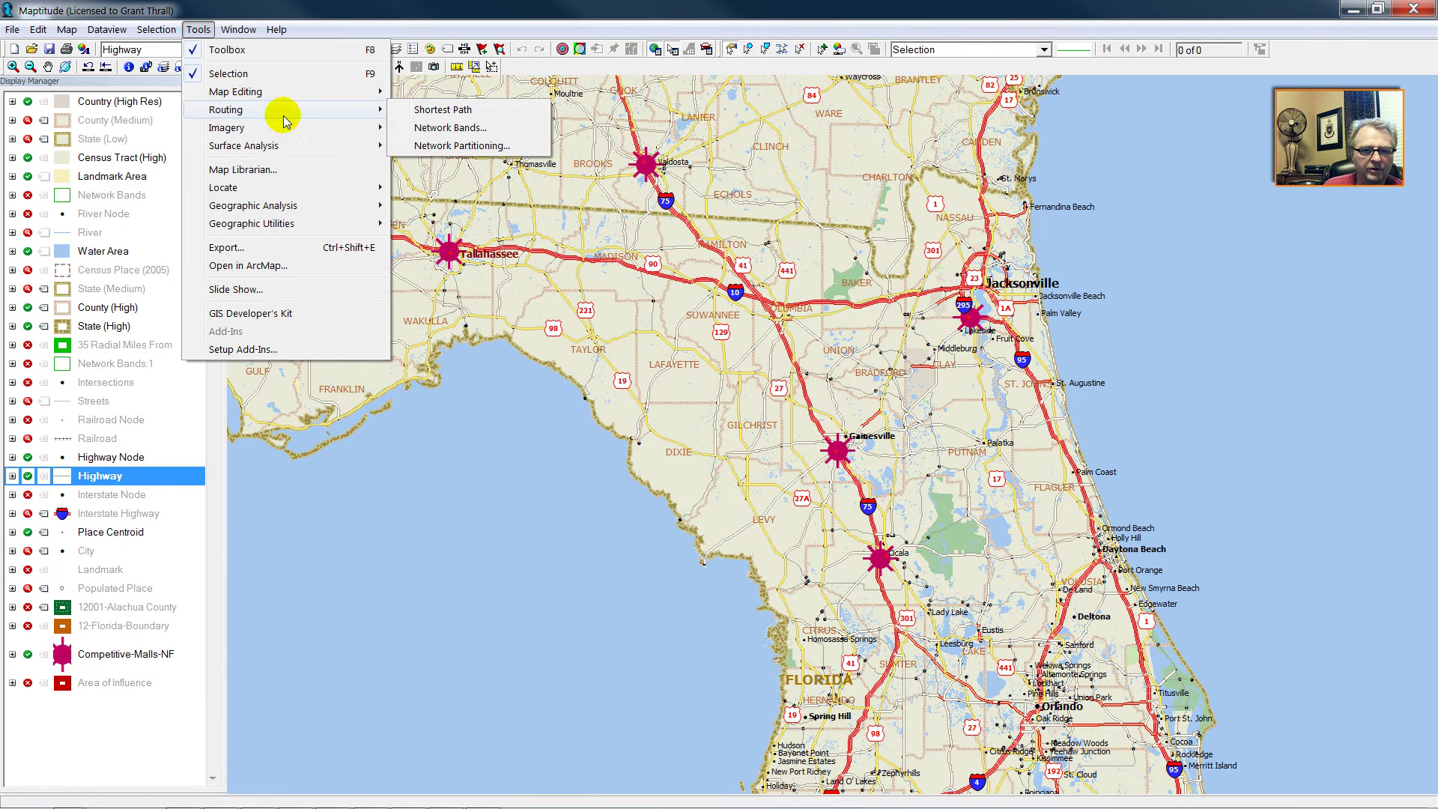
click(441, 128)
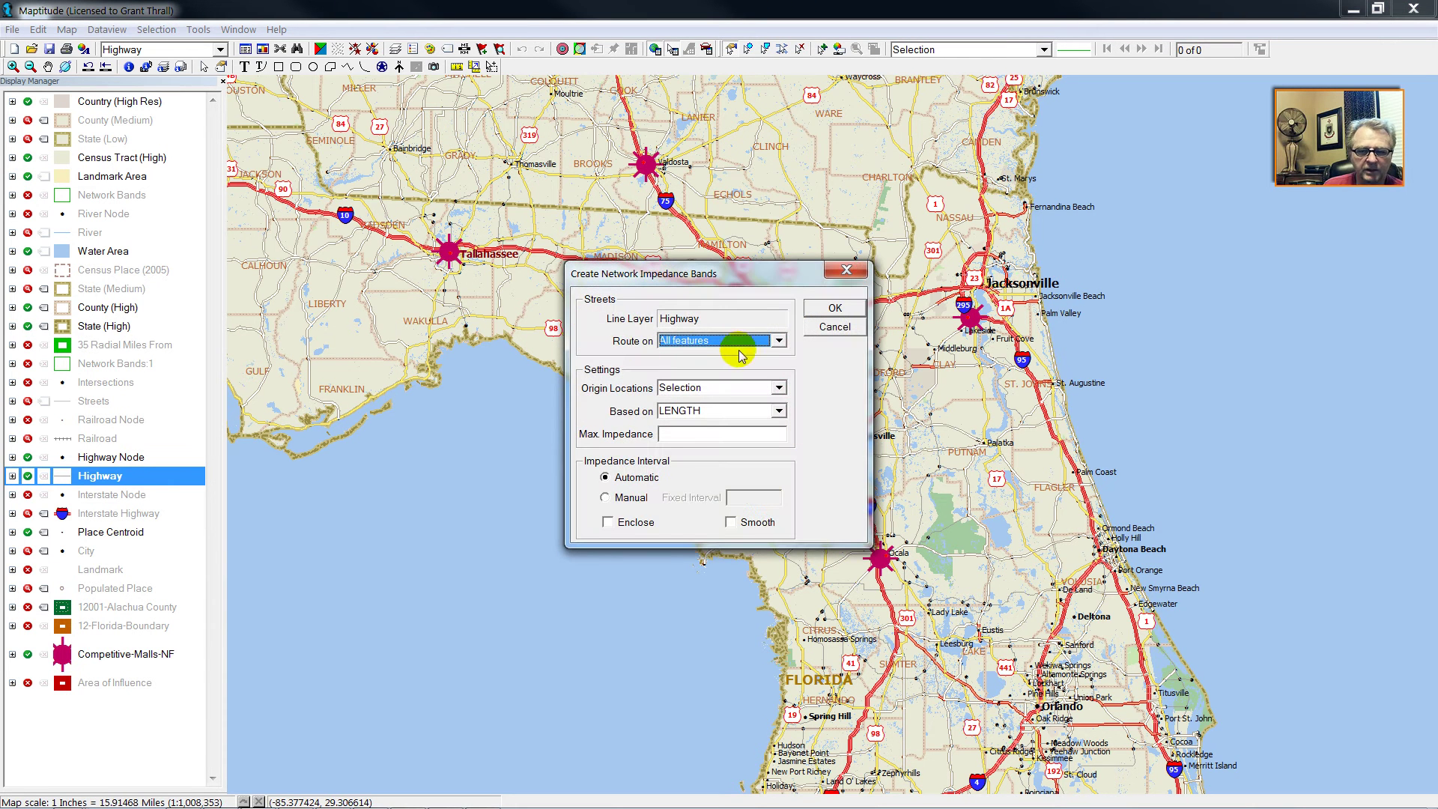
click(695, 434)
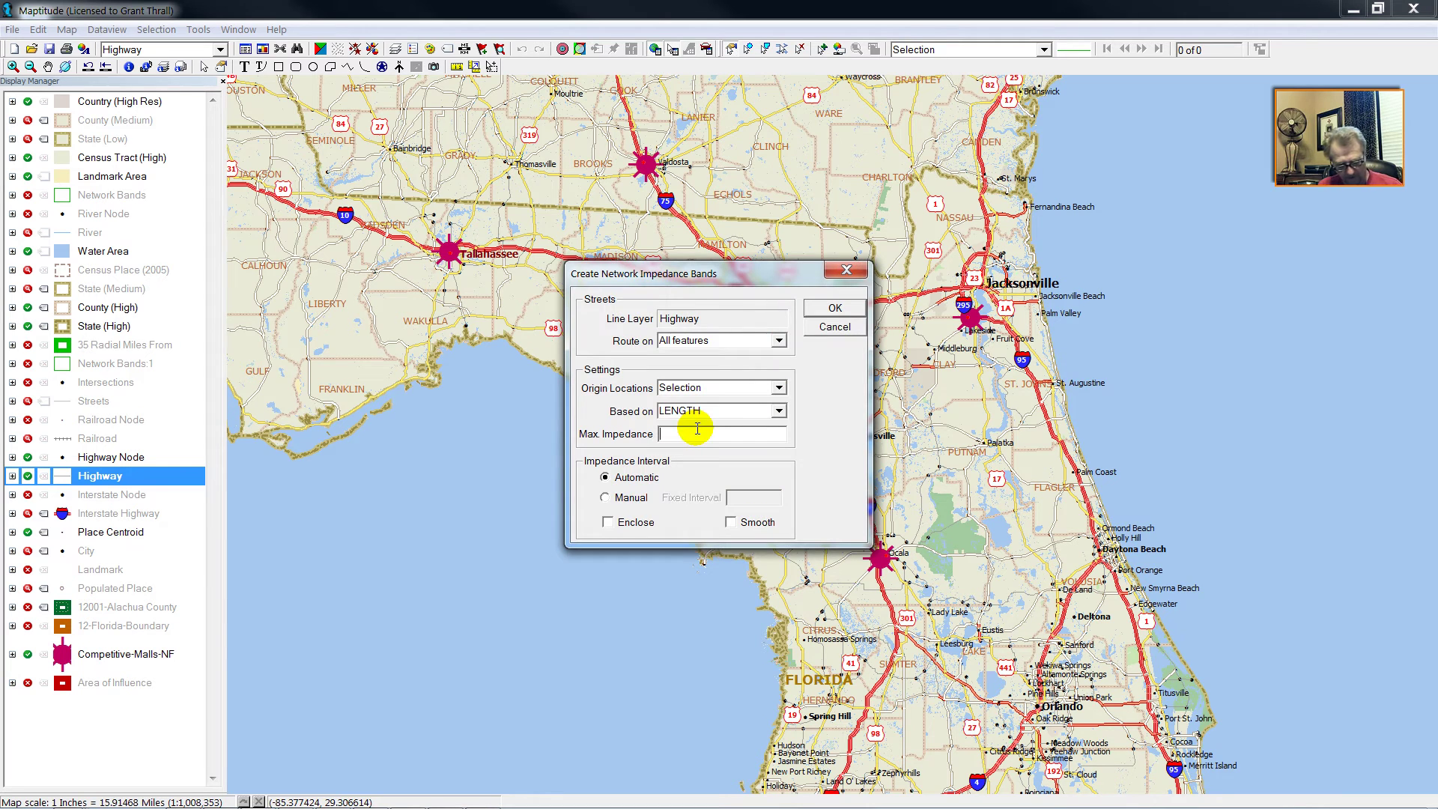
text(4)
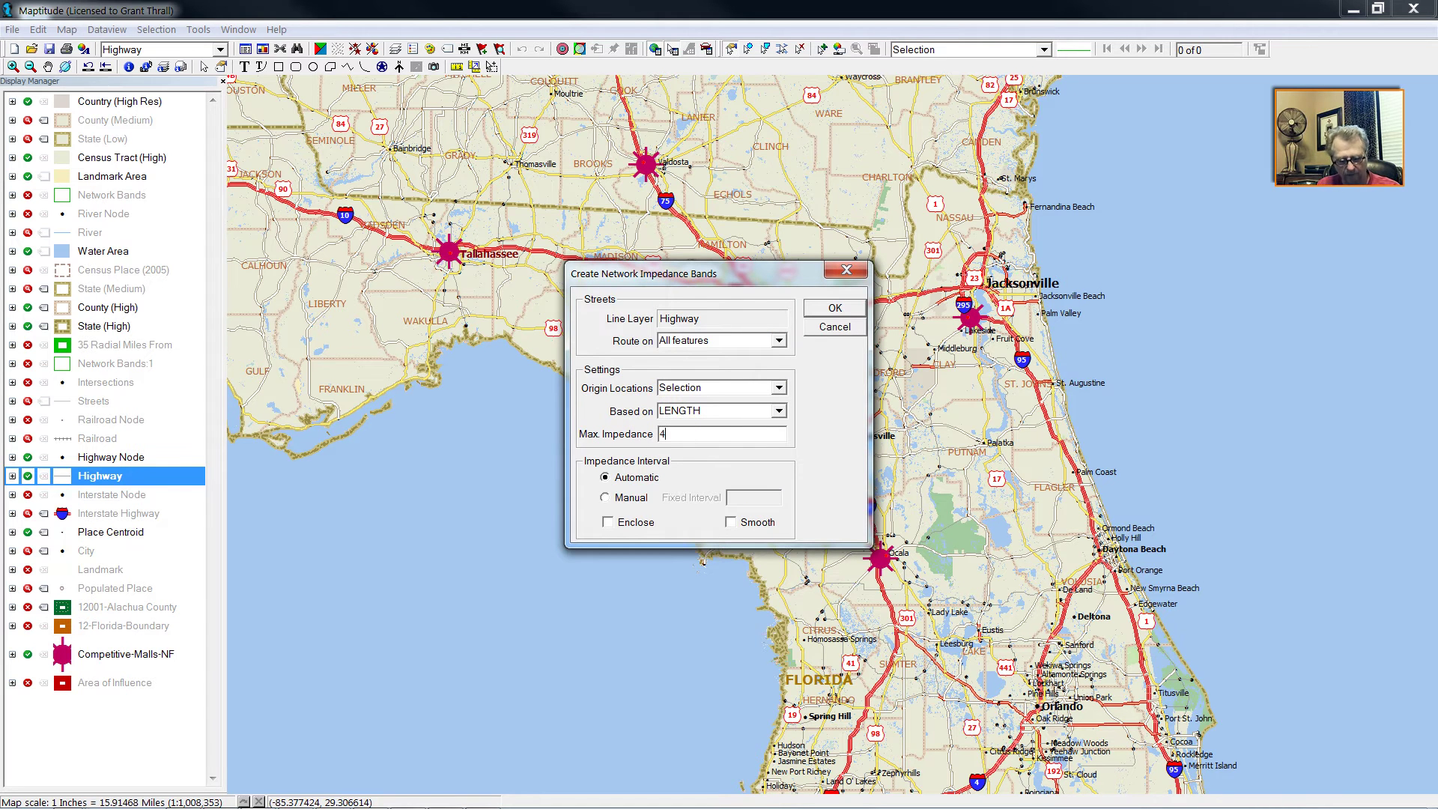
text(0)
click(766, 491)
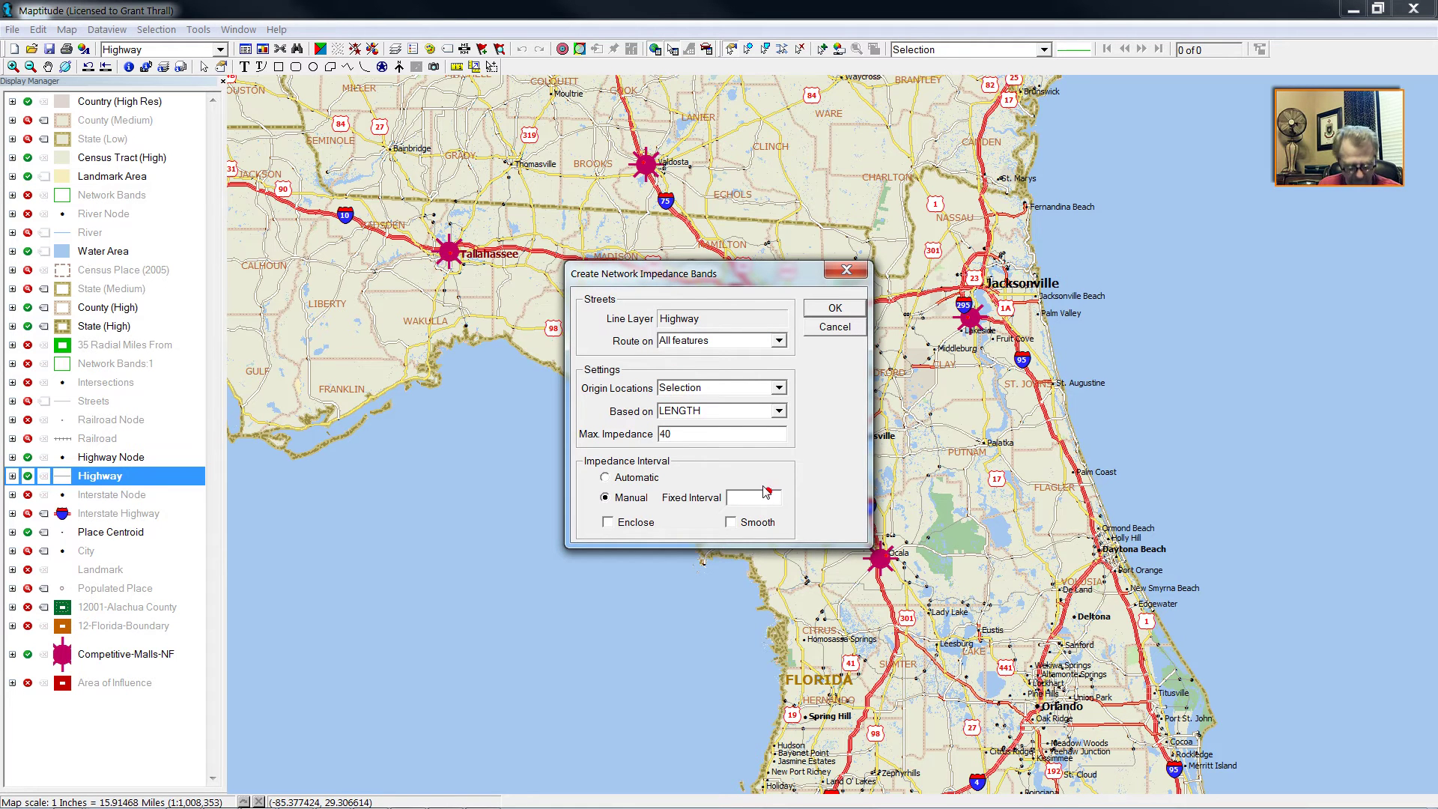
Create the network bands and save them as "Distance bands NFL" in the 35 Mile Ring folder
click(834, 307)
text(Distanc)
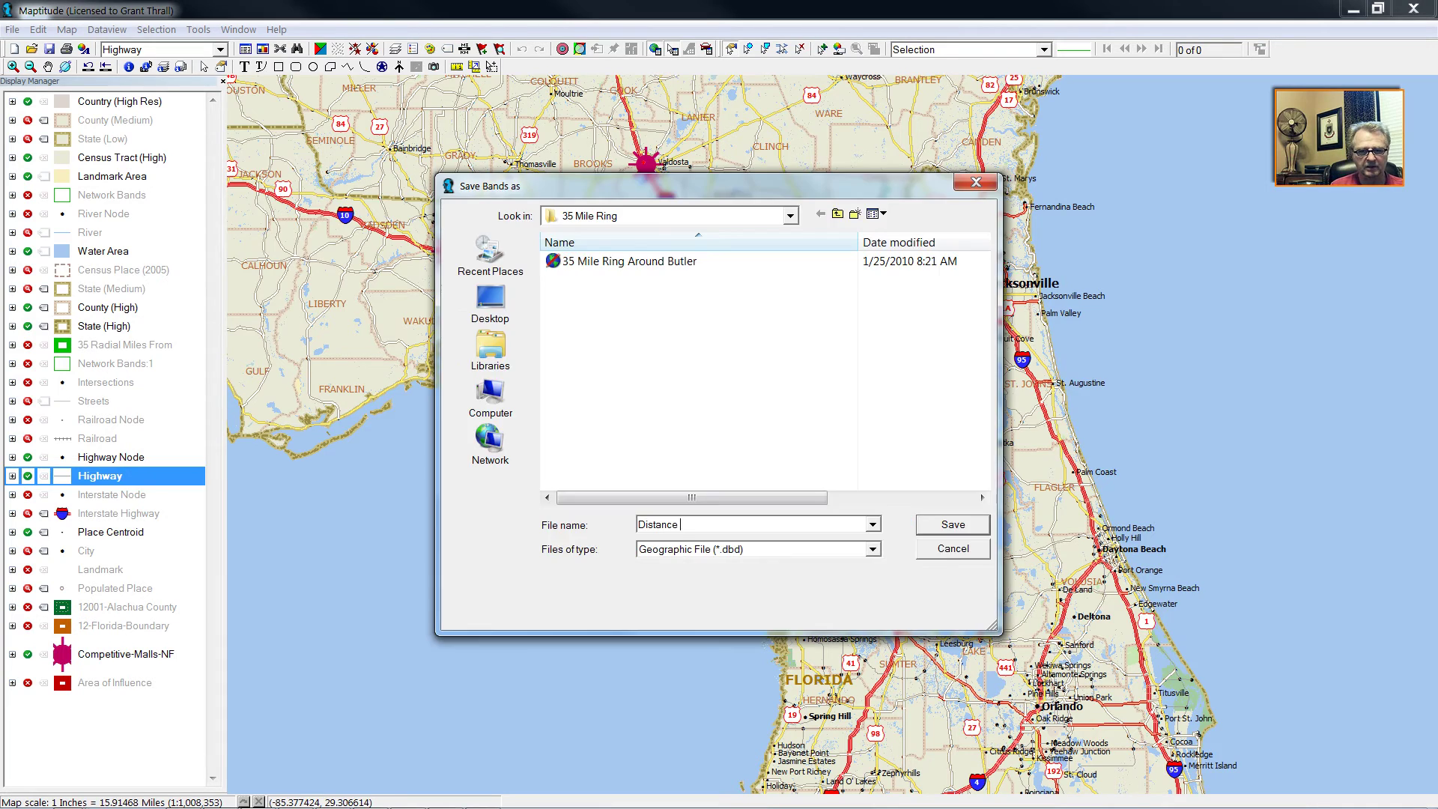
text(e)
key(Return)
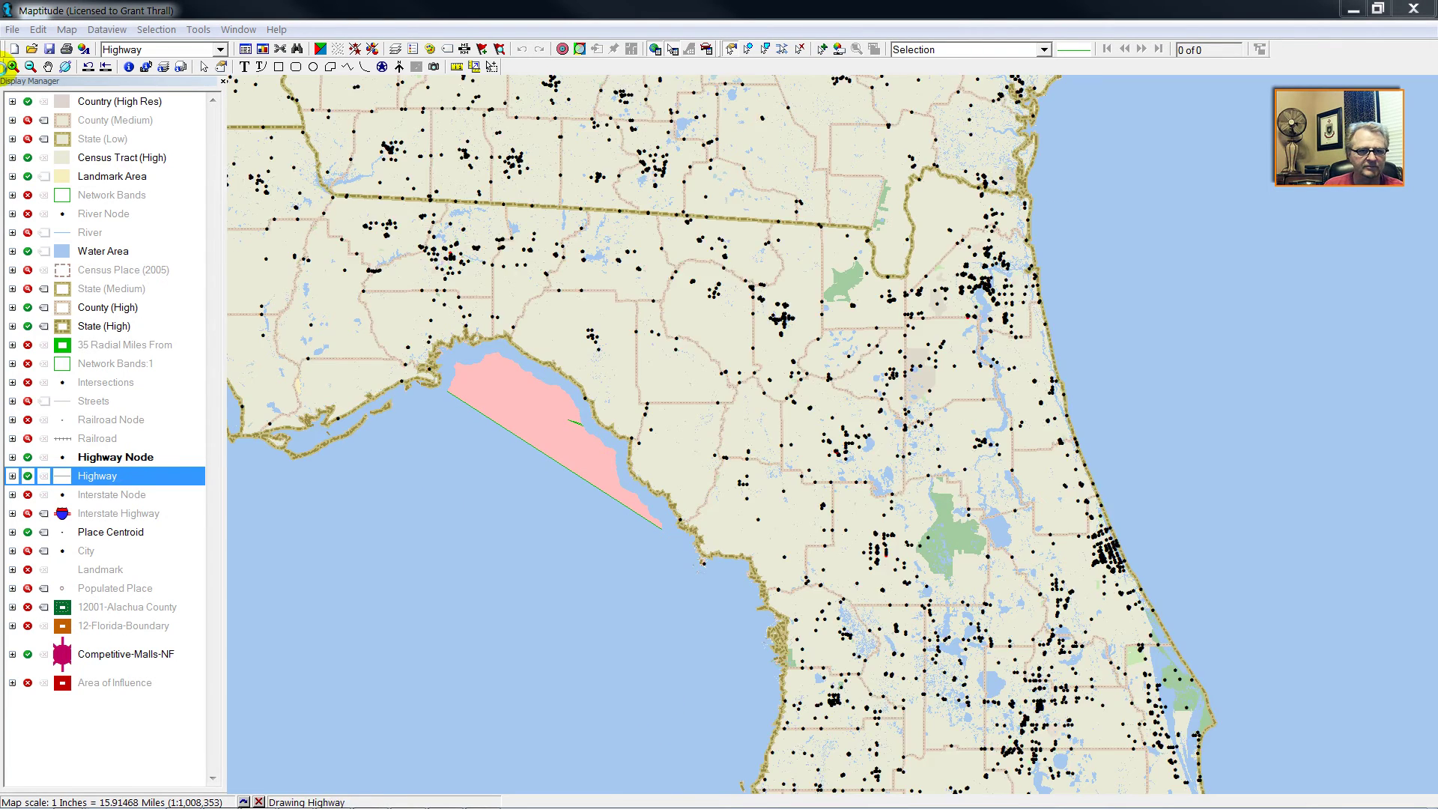
Move the Network Bands:2 layer down the drawing order to just below Network Bands
double_click(105, 101)
click(878, 464)
click(877, 463)
click(877, 463)
click(877, 463)
click(876, 463)
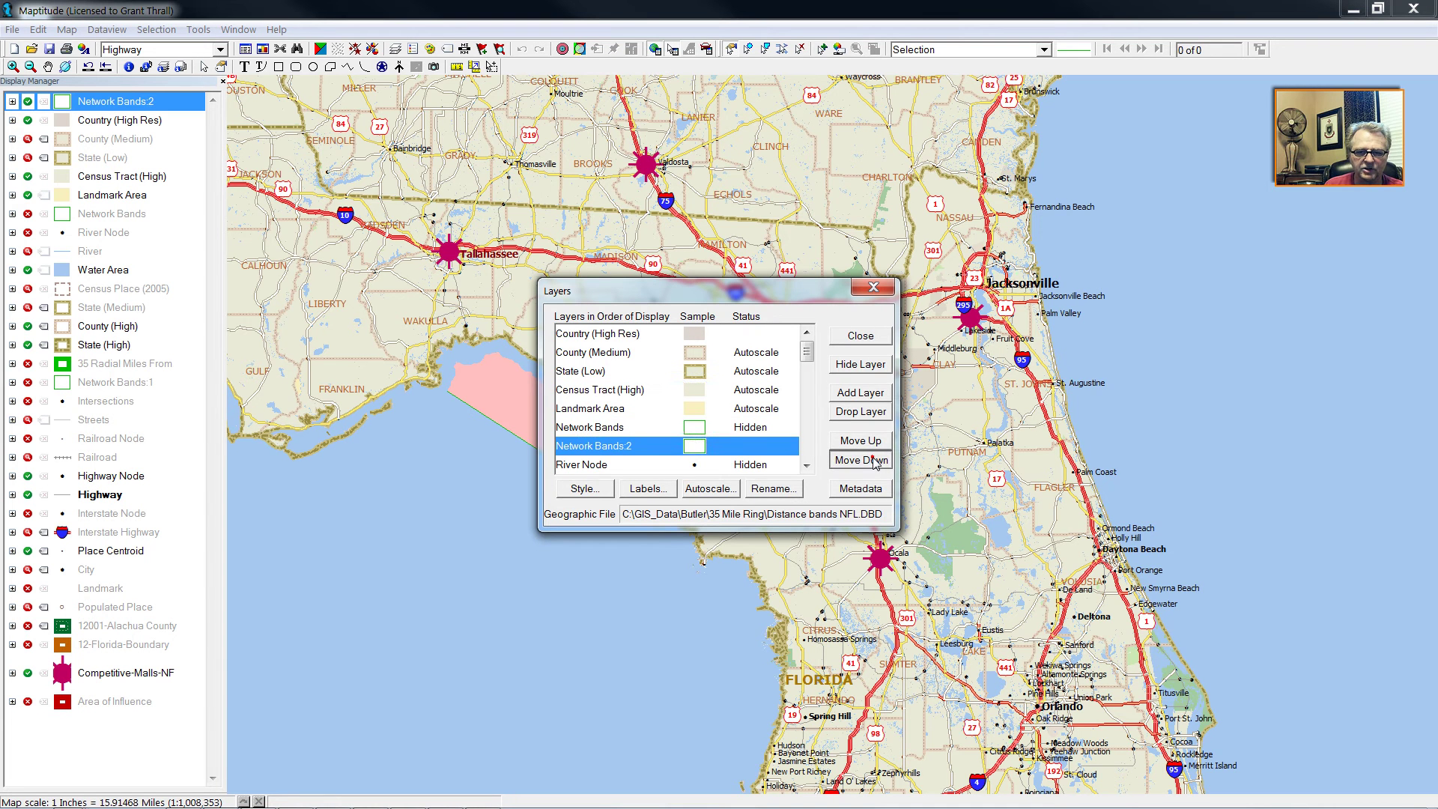
click(876, 463)
click(865, 444)
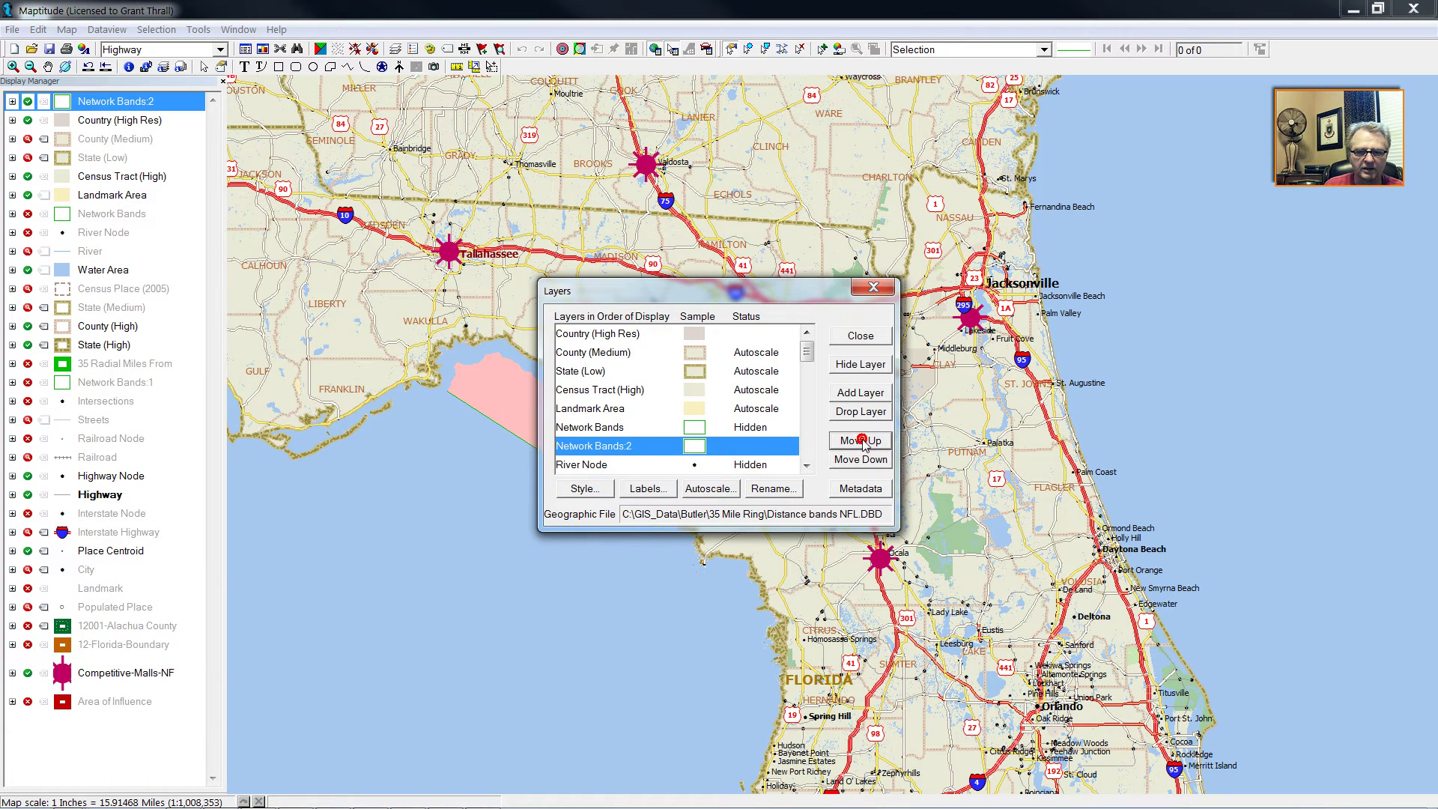
click(866, 337)
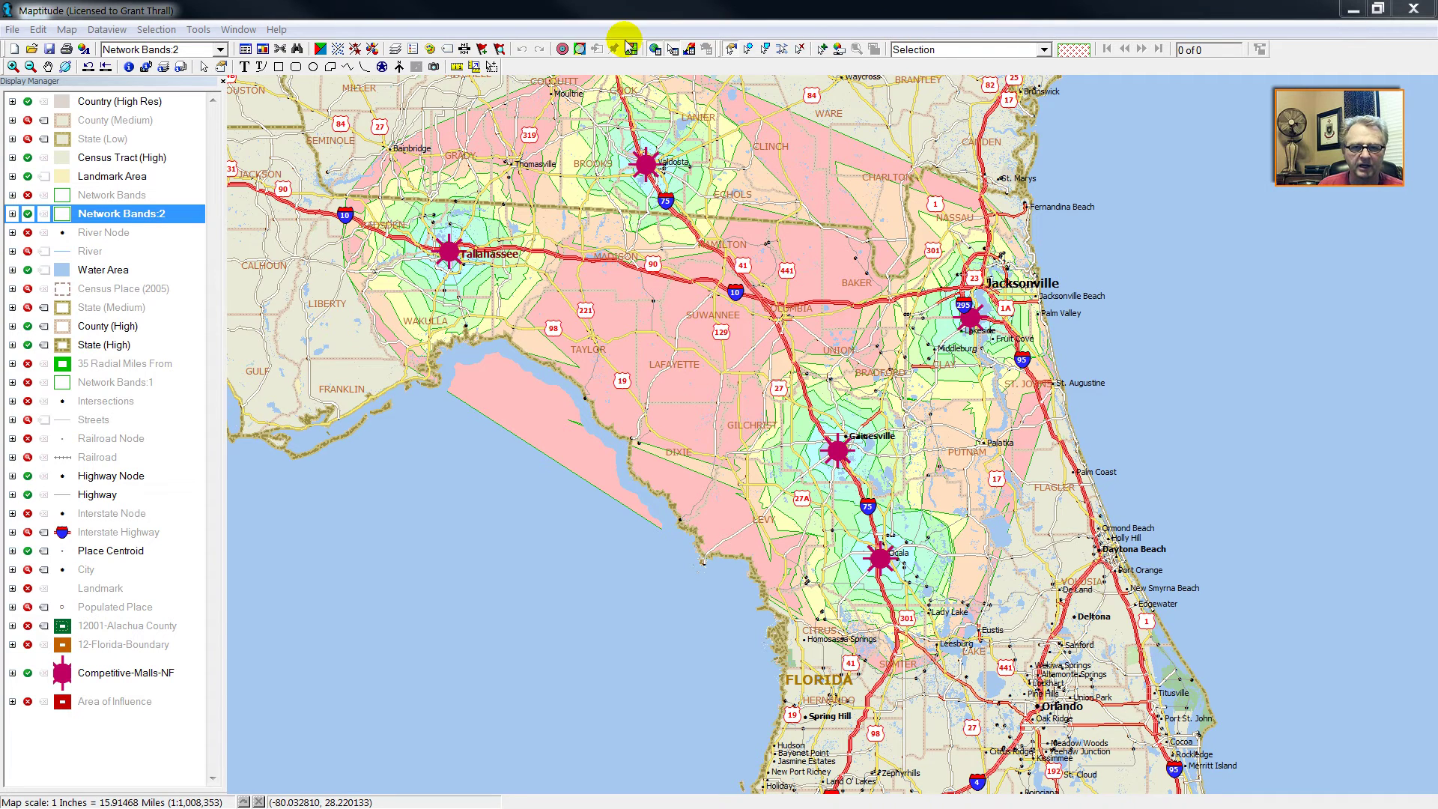
Inspect the attributes of a Network Bands:2 ring near Tallahassee, checking its From and To distances
click(129, 69)
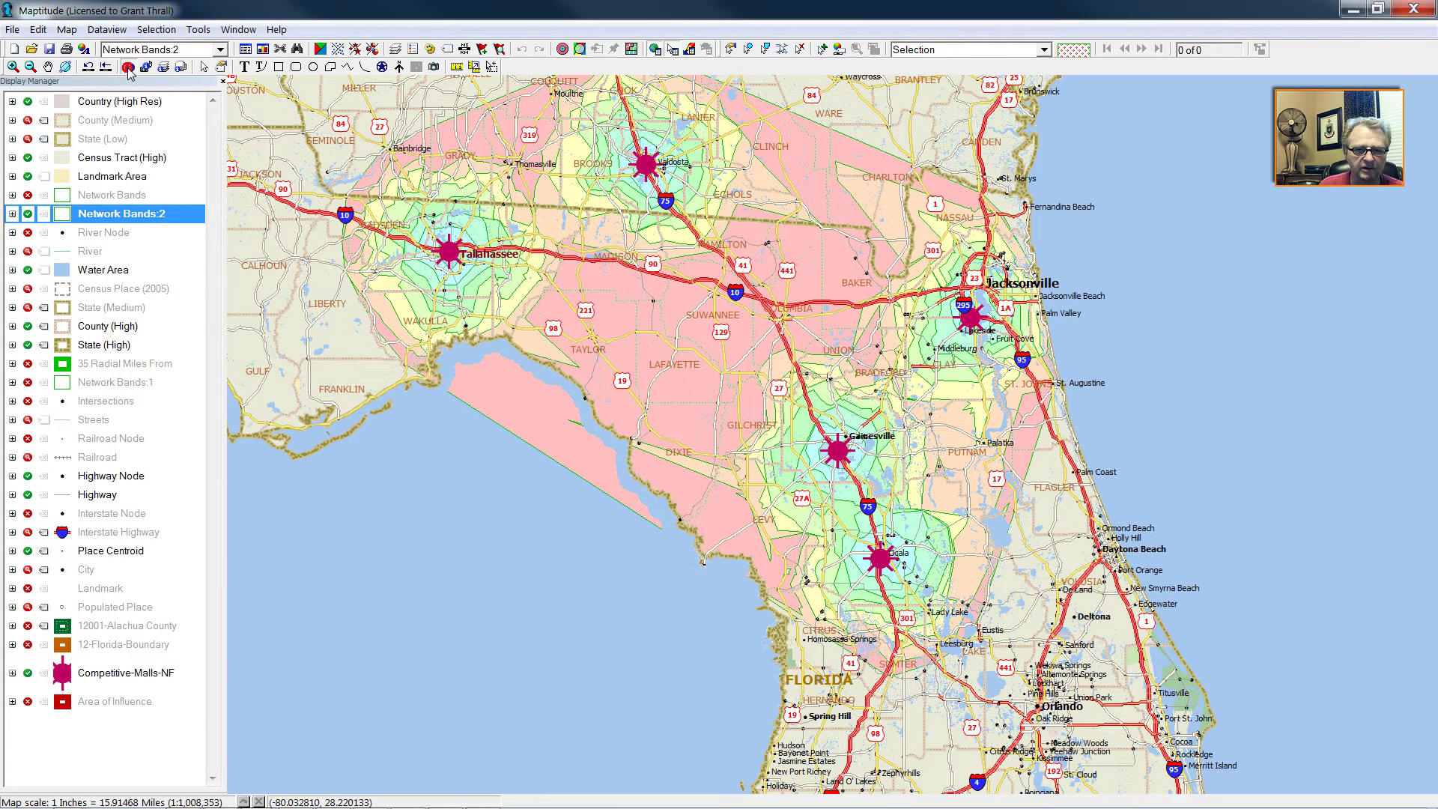
click(477, 230)
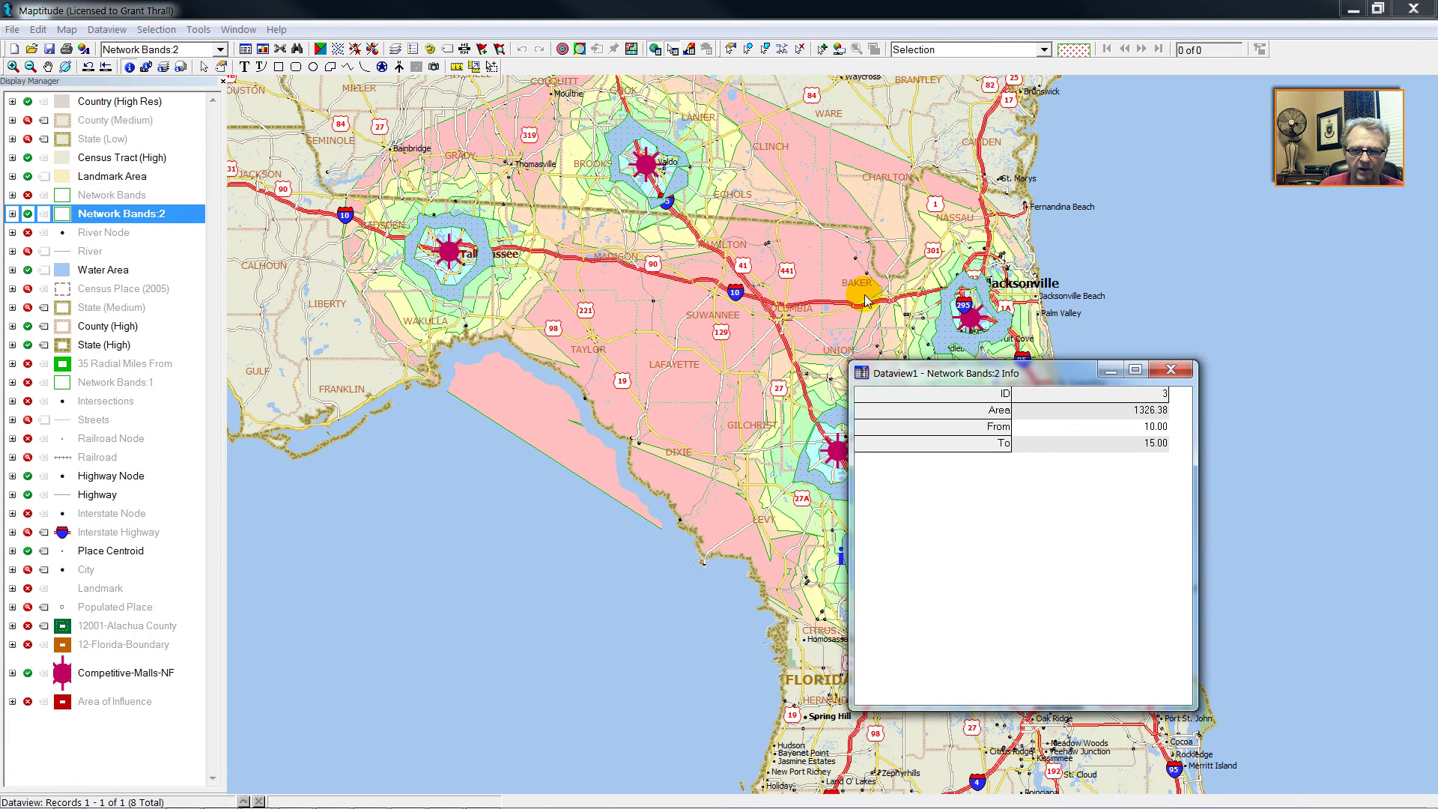
drag(1038, 361, 499, 390)
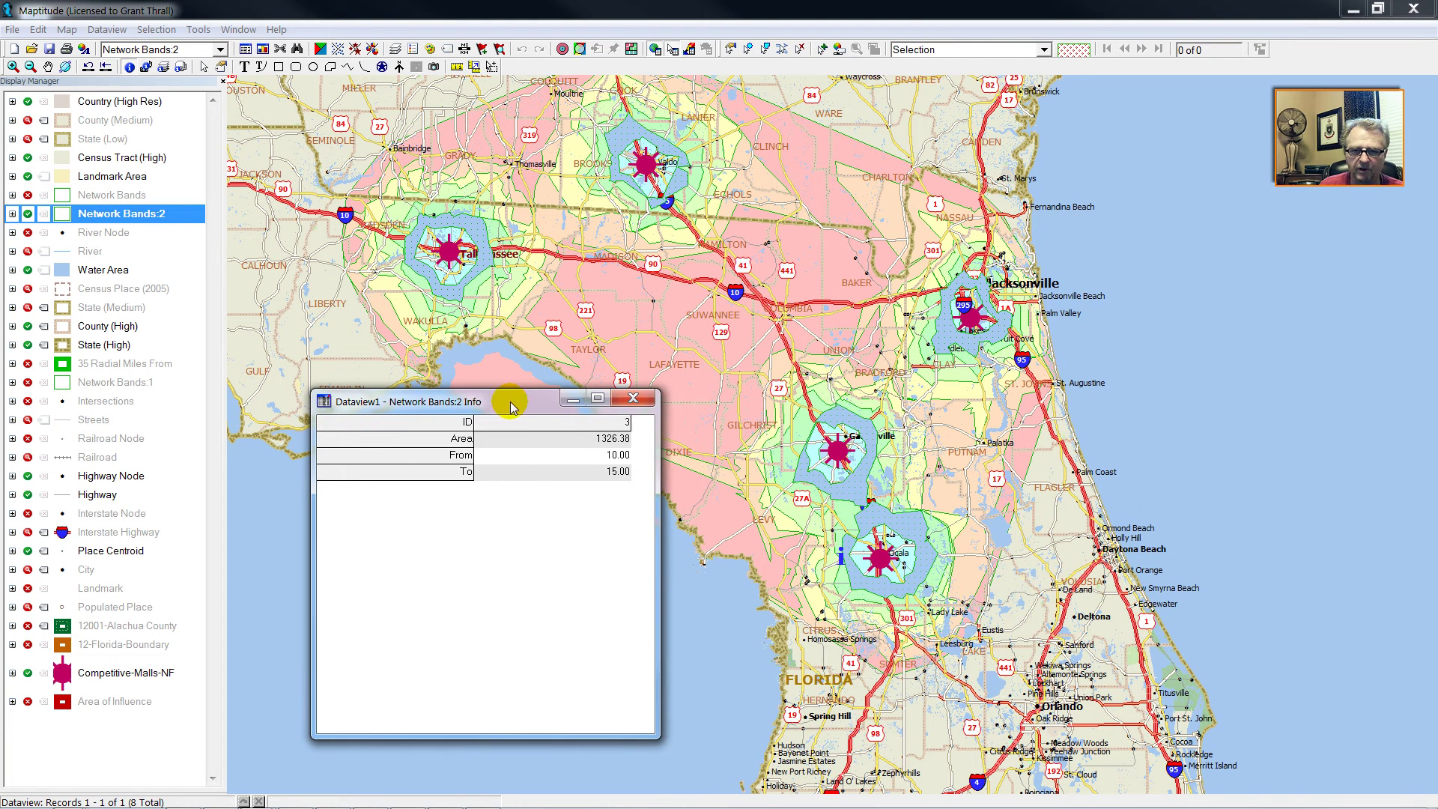
click(620, 457)
key(Return)
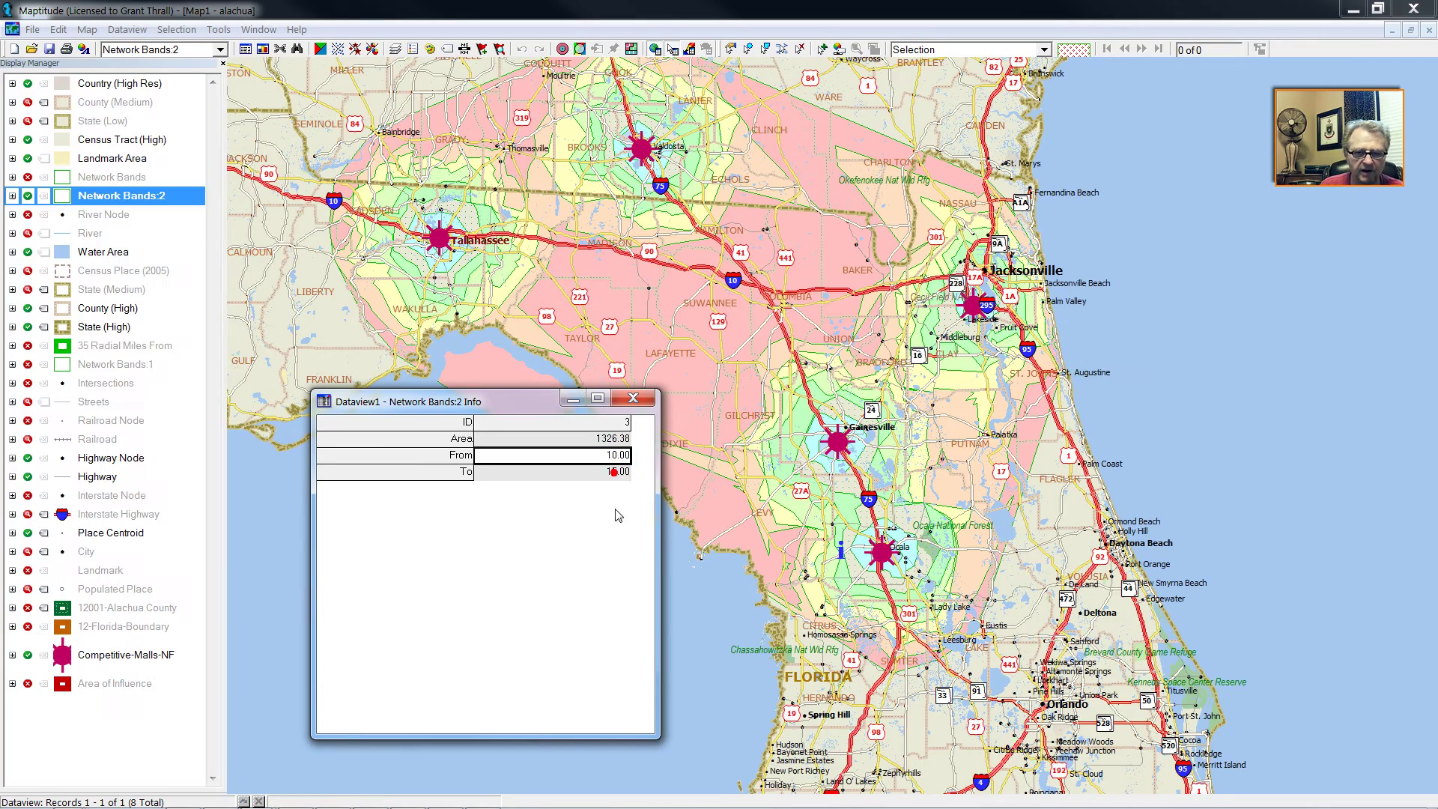
click(633, 398)
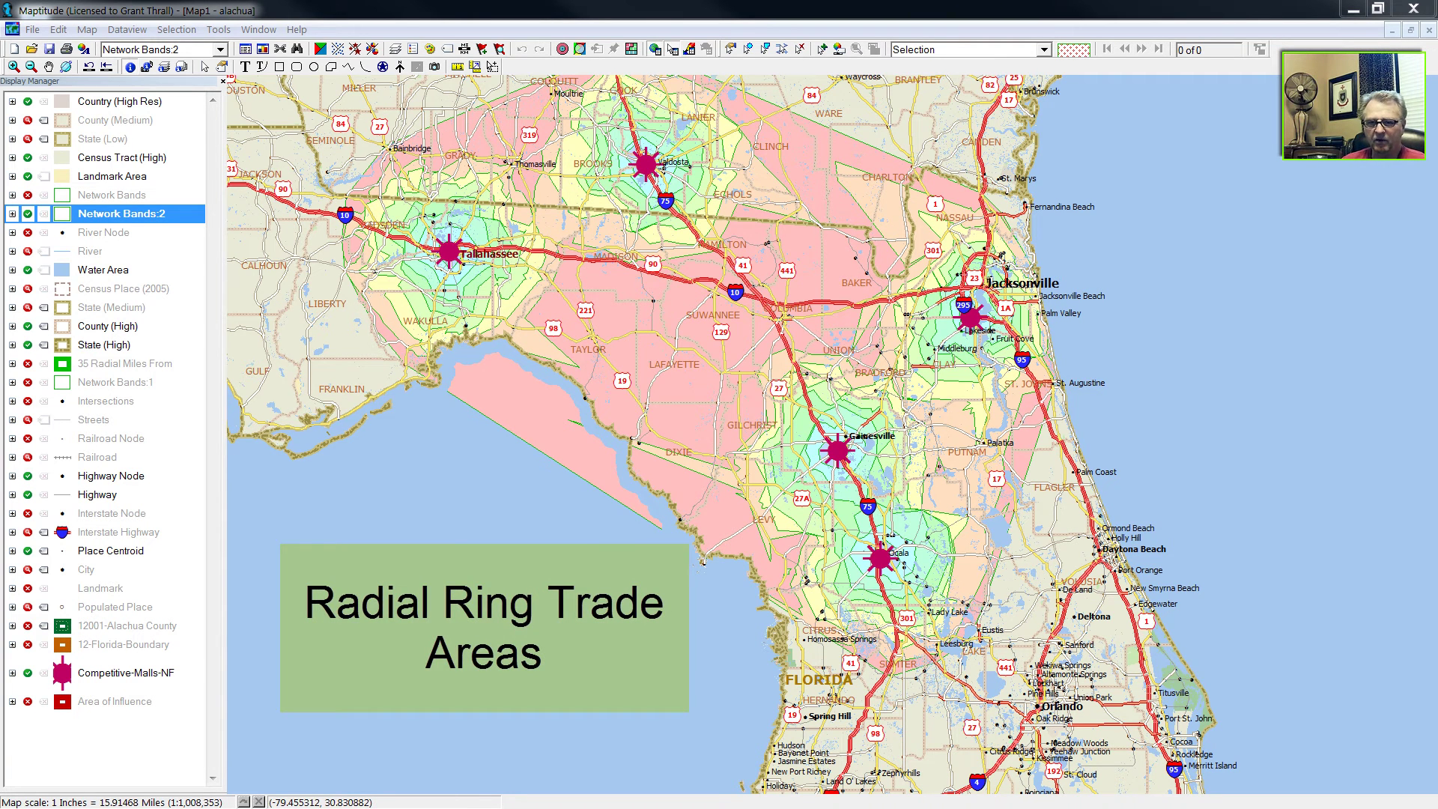
Make Competitive-Malls-NF the working layer, leaving its style settings without changes
double_click(119, 673)
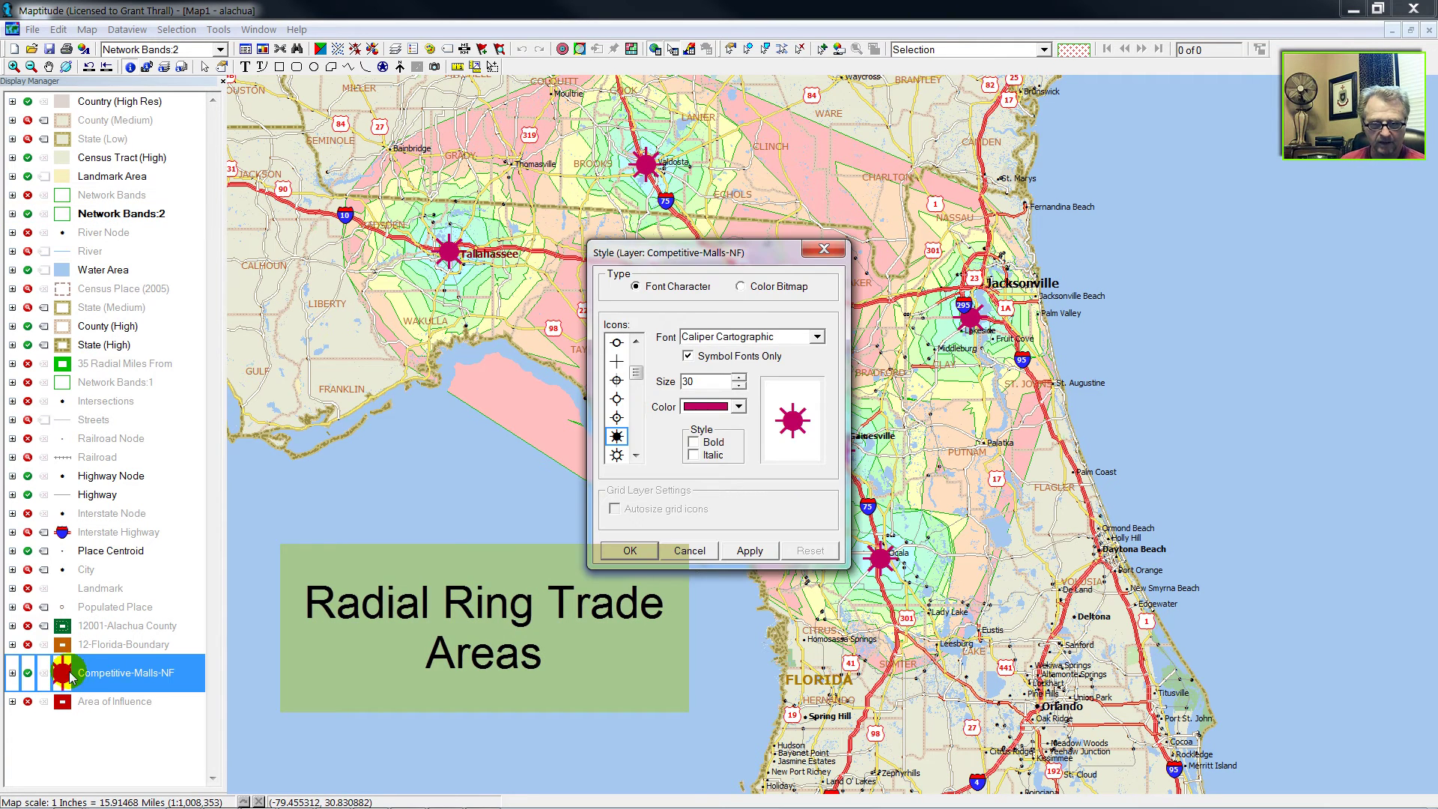
click(689, 549)
click(118, 672)
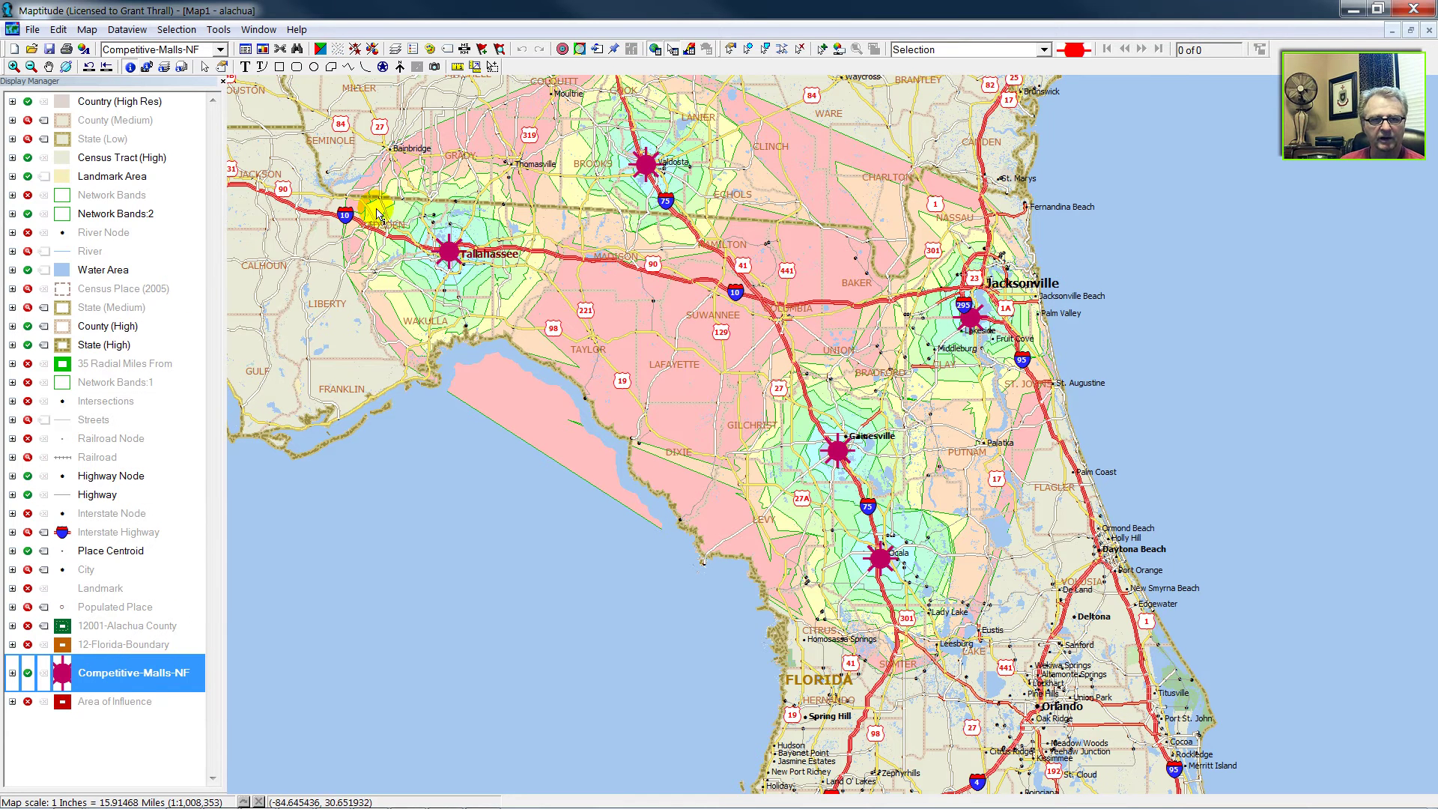
Create a fixed-size Bands layer with 30-mile rings around all features of Competitive-Malls-NF
click(221, 29)
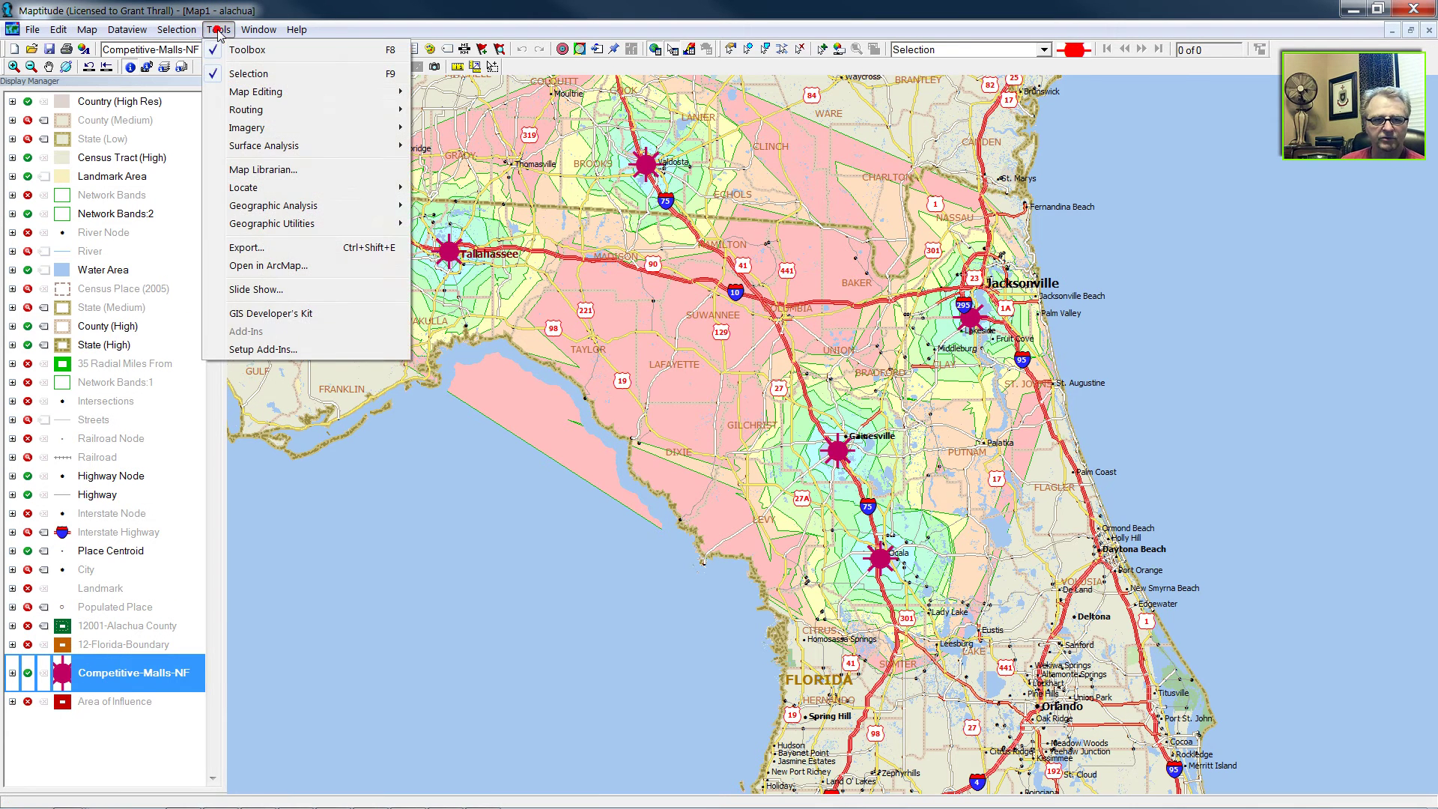
mouse_move(280, 225)
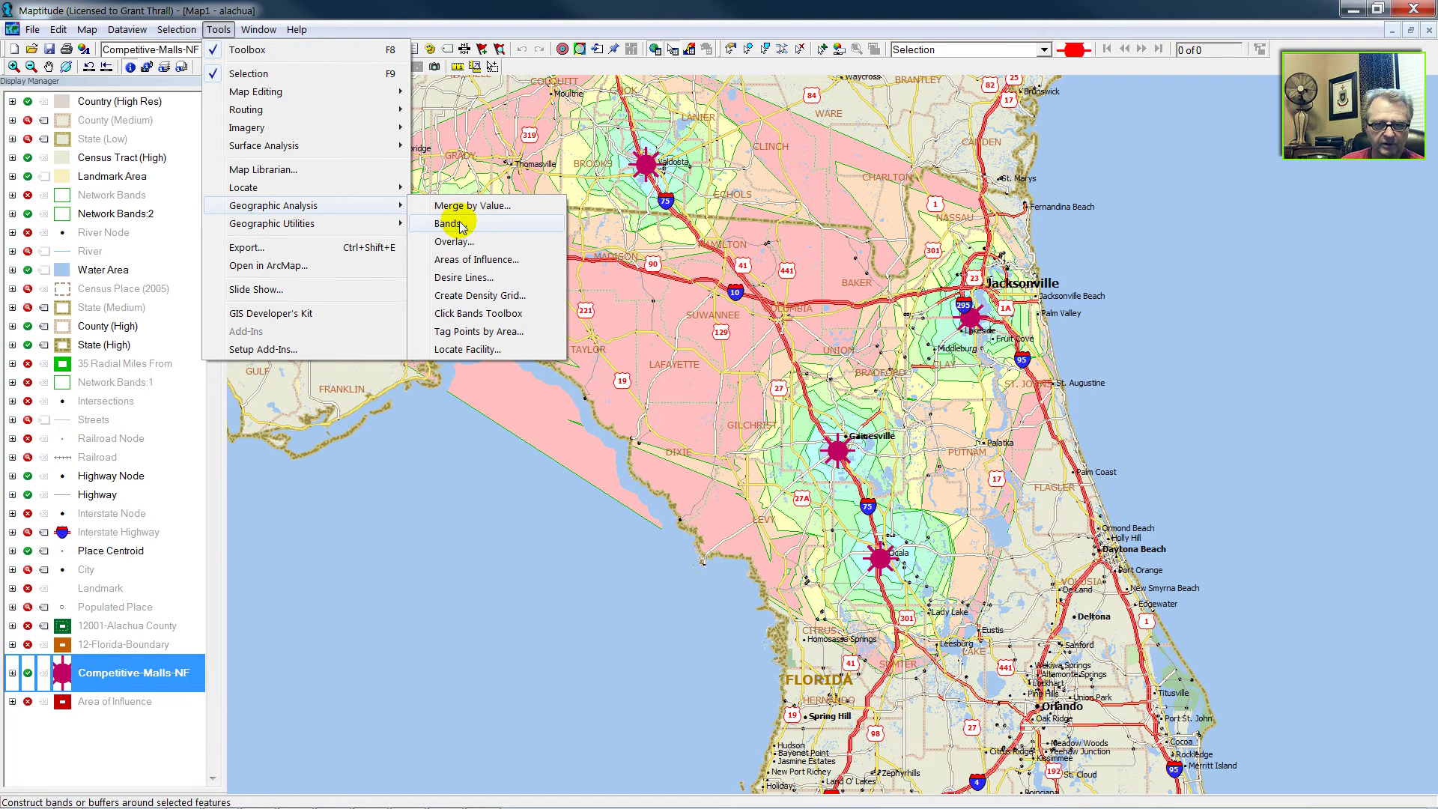
click(449, 223)
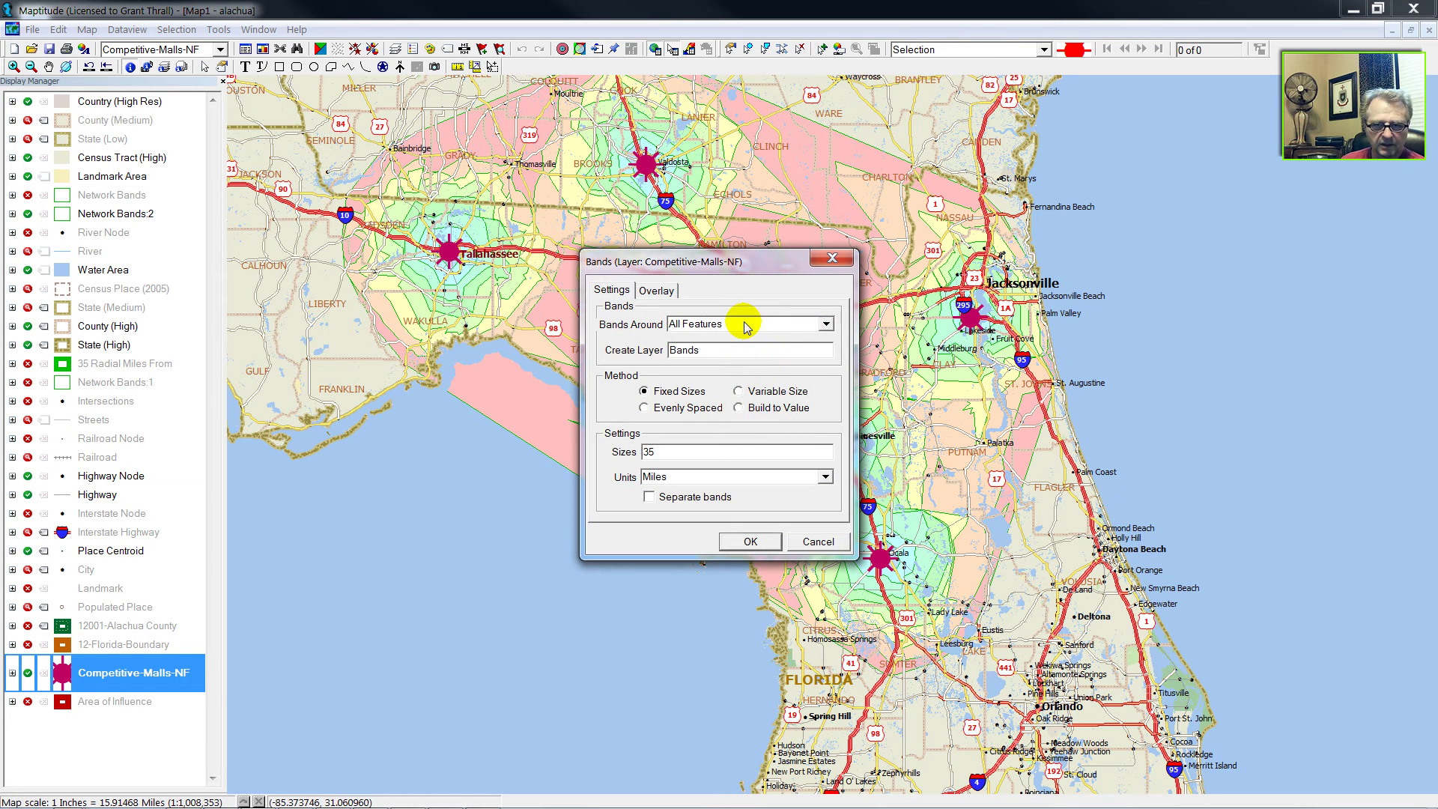
click(667, 291)
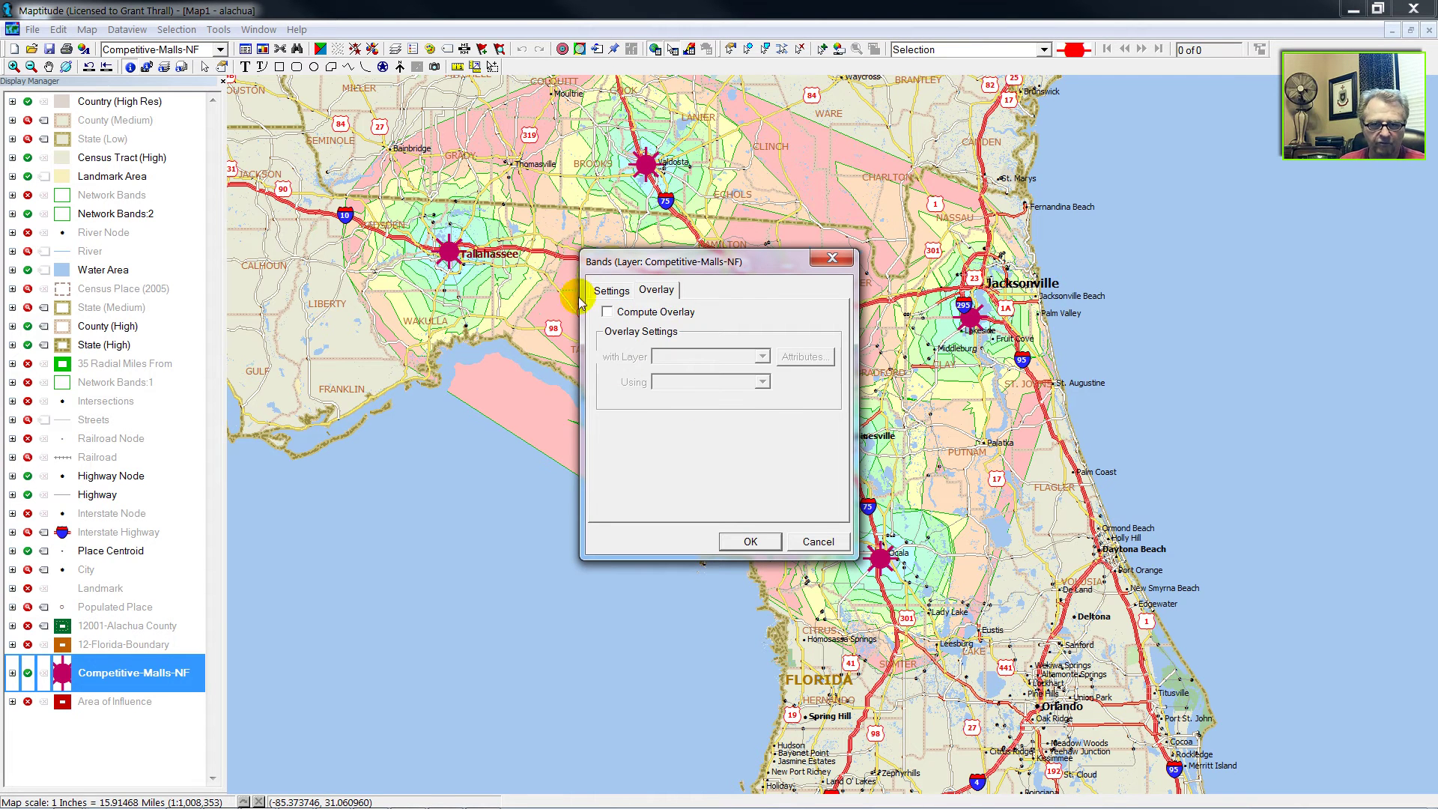
click(603, 291)
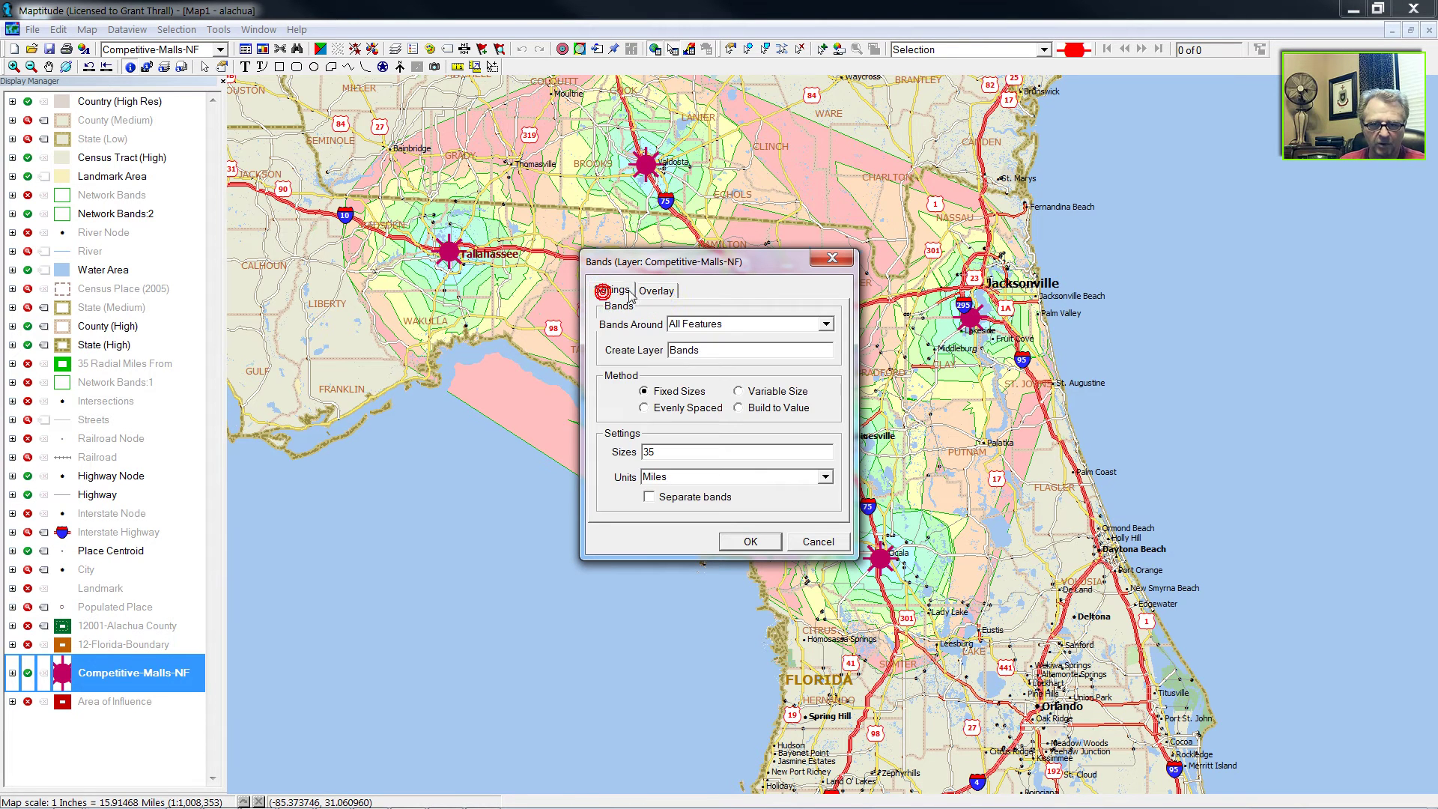
double_click(672, 451)
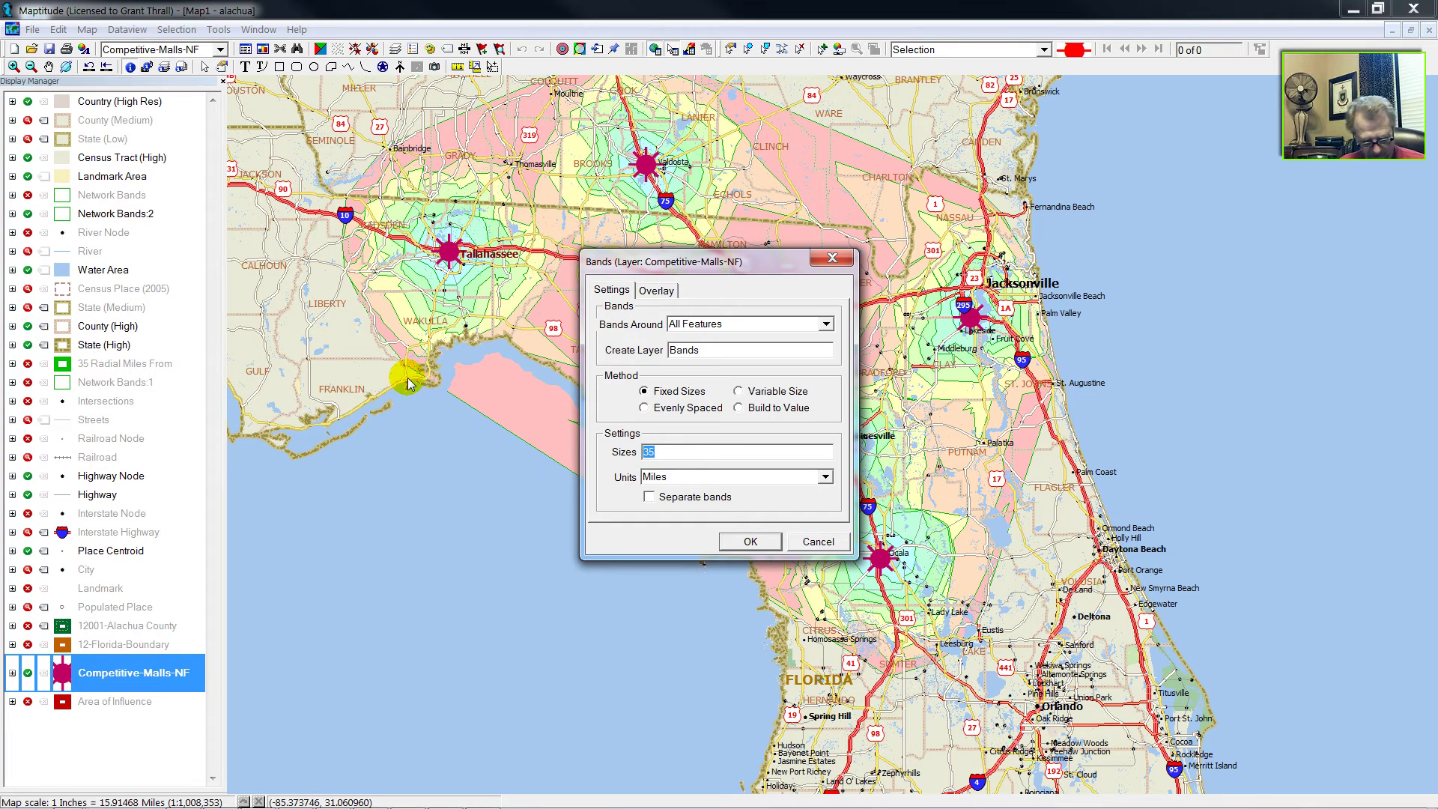
text(30)
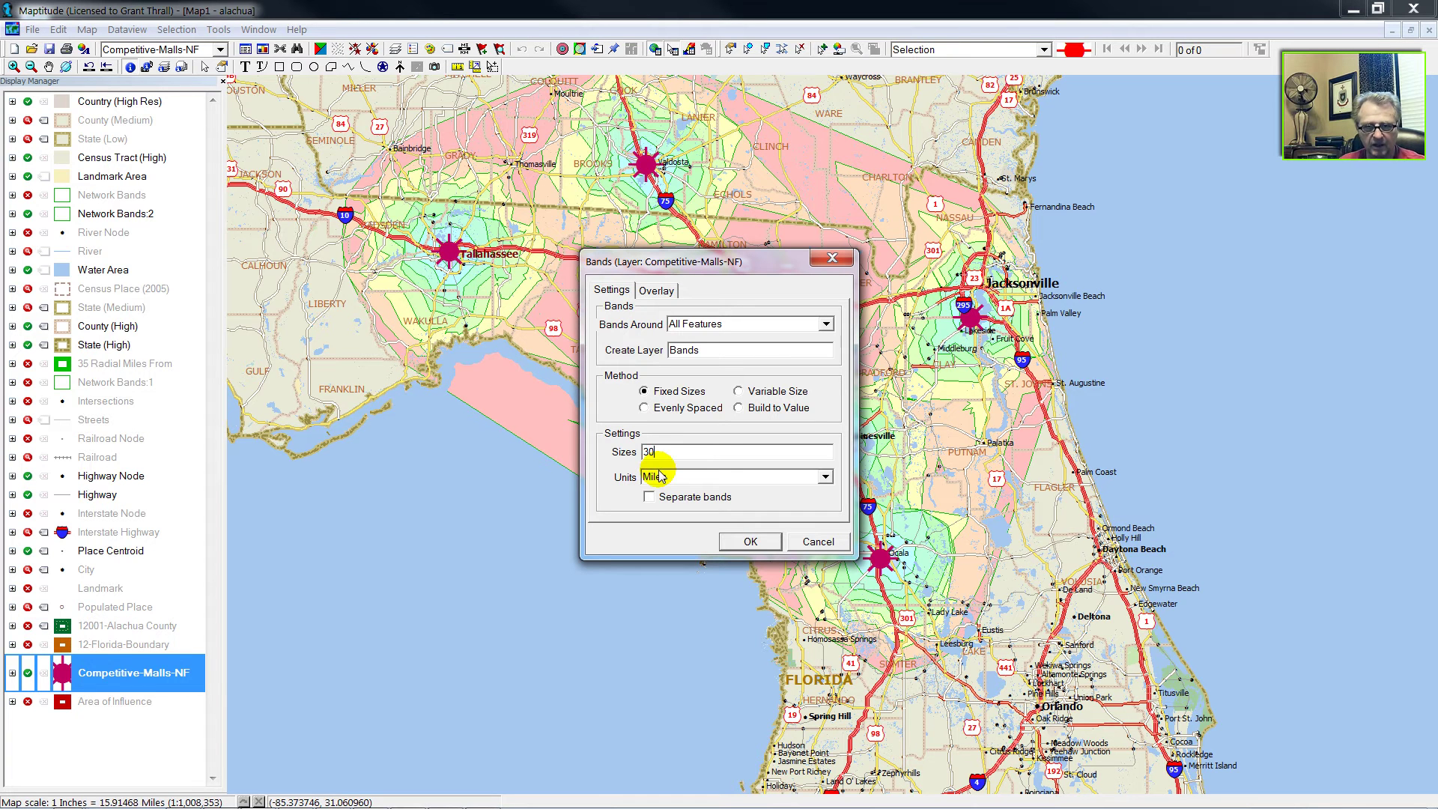
key(Return)
key(Return)
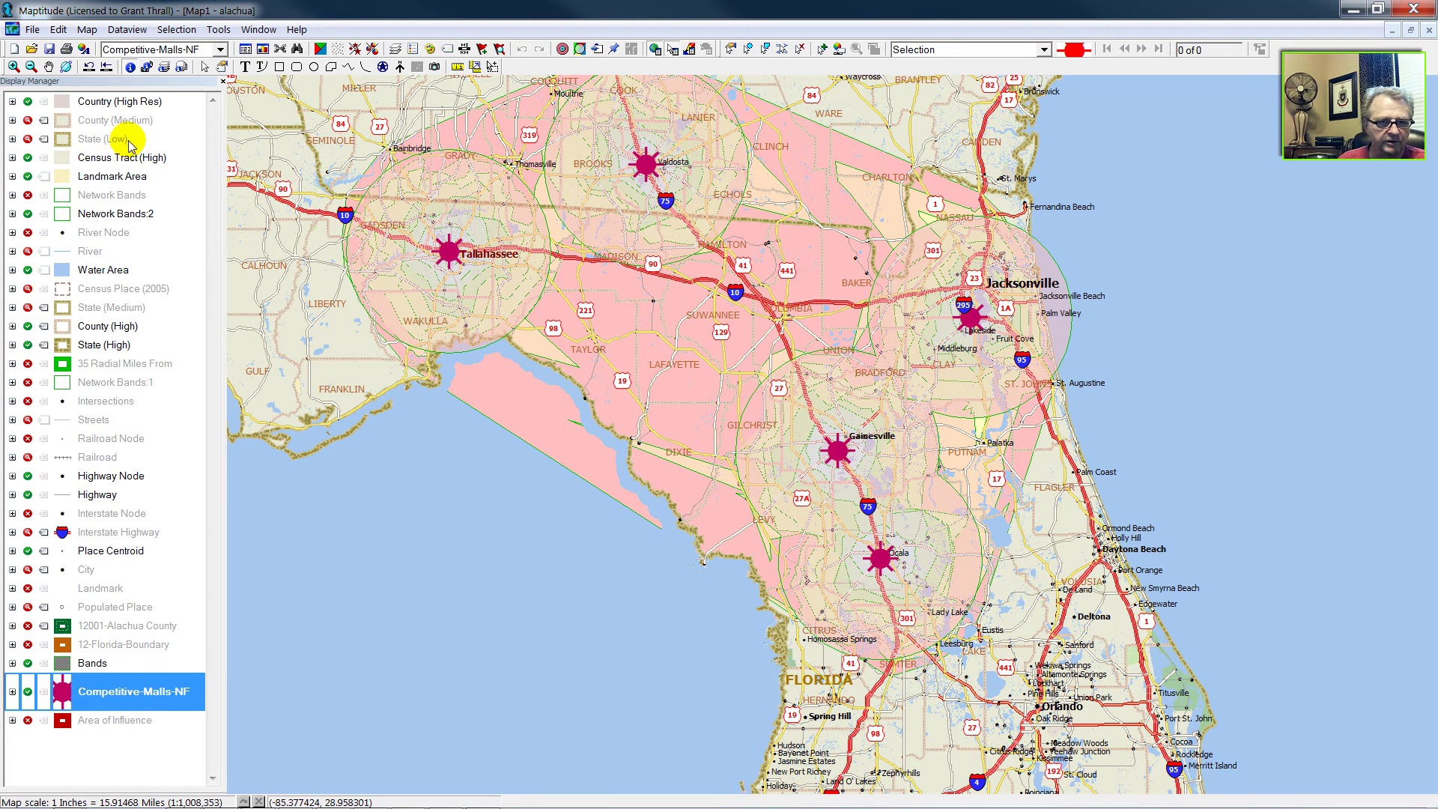
Style the Bands layer with a yellow patterned fill and a brown-orange border of width 3.5
right_click(109, 663)
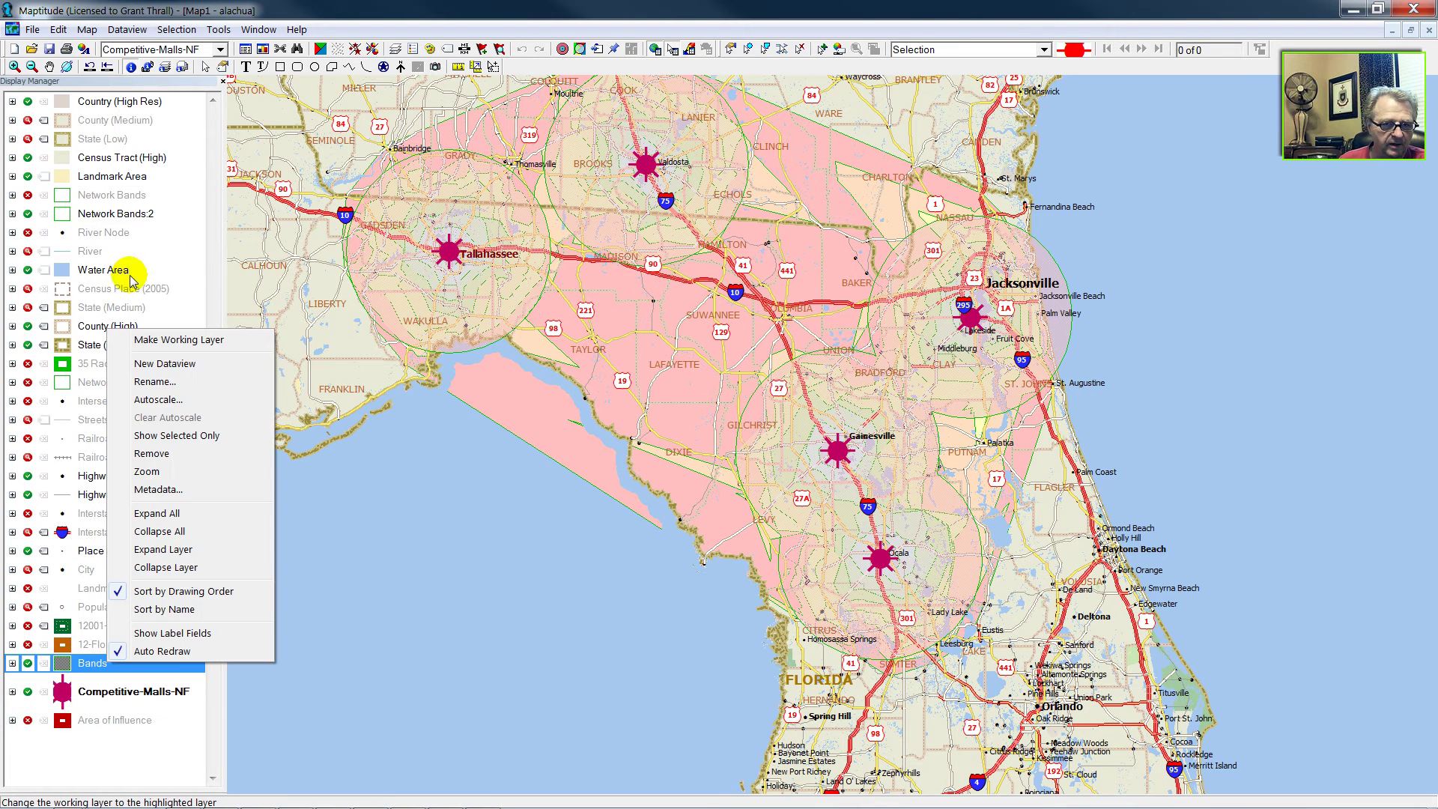
click(176, 339)
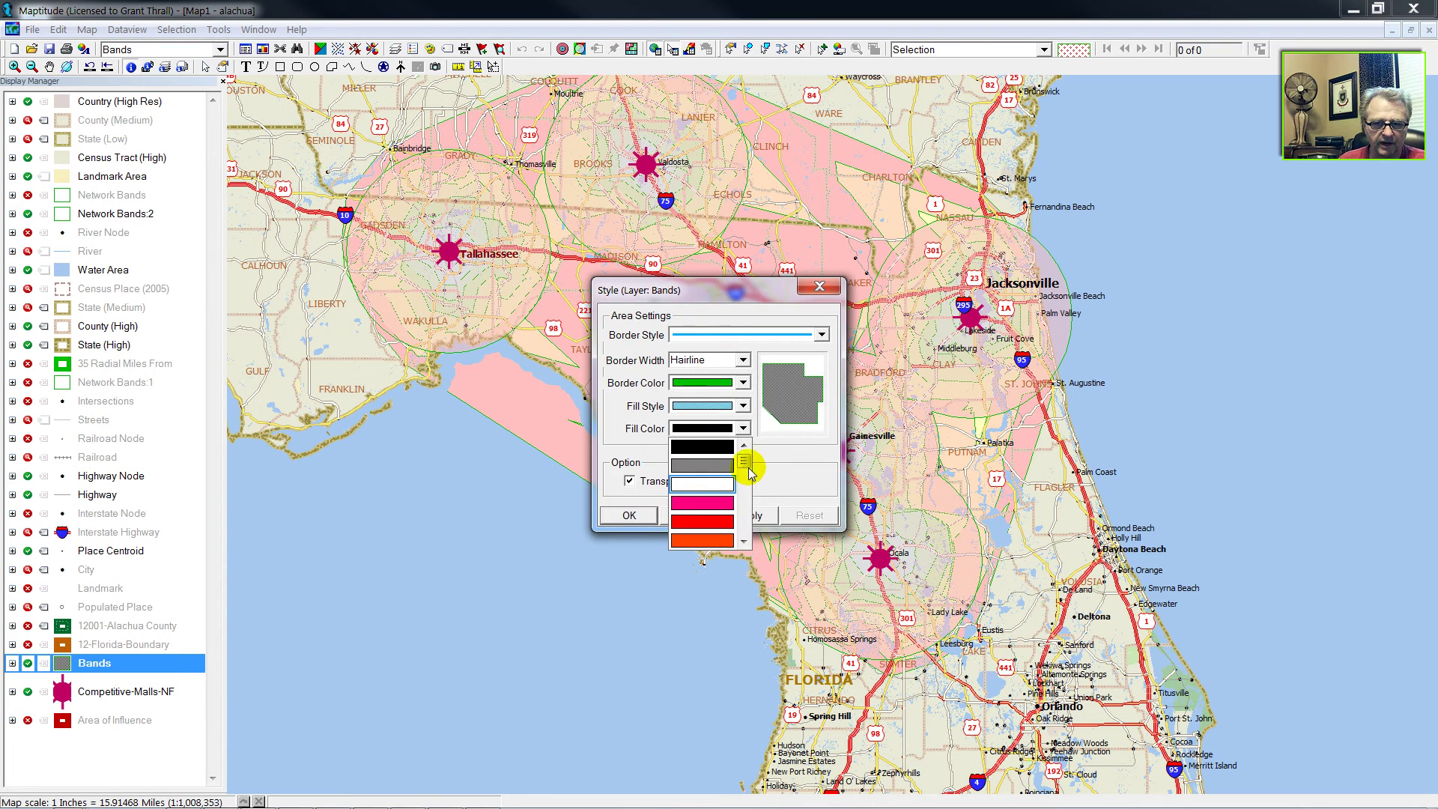
scroll(744, 461, down, 3)
click(711, 465)
click(742, 382)
click(719, 495)
click(742, 360)
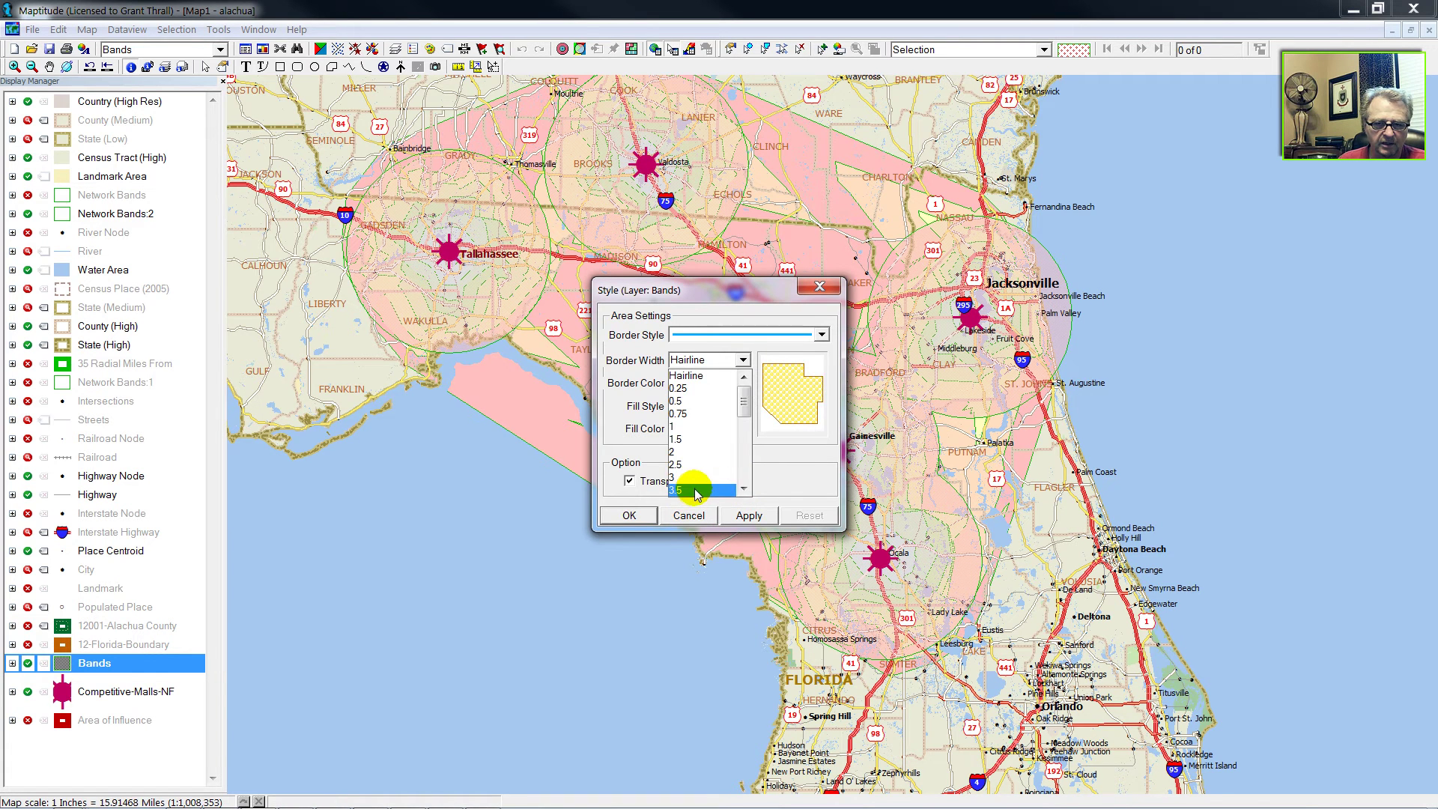
click(695, 491)
click(629, 514)
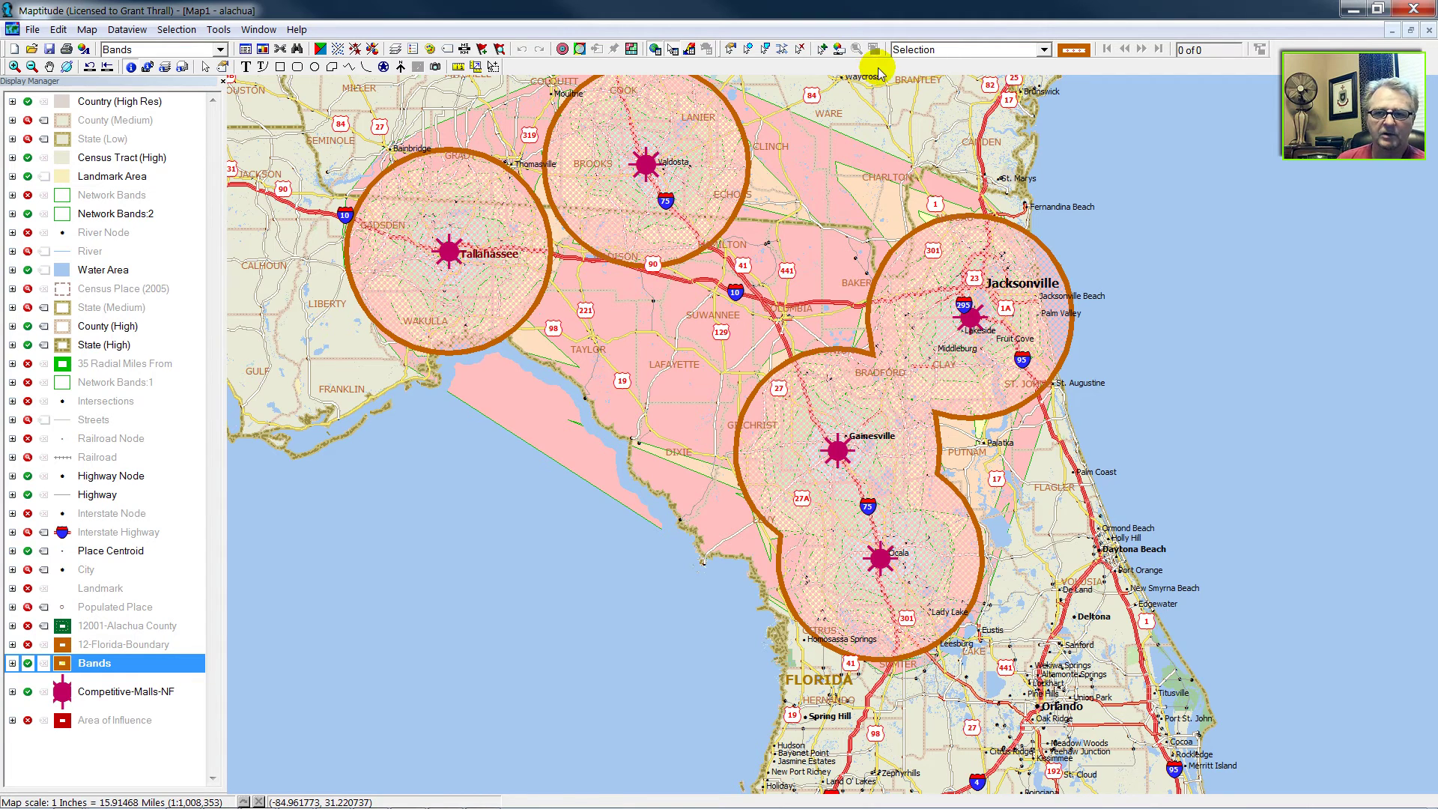
Inspect the area and width attributes of the Bands rings around the malls, including near Valdosta
click(401, 206)
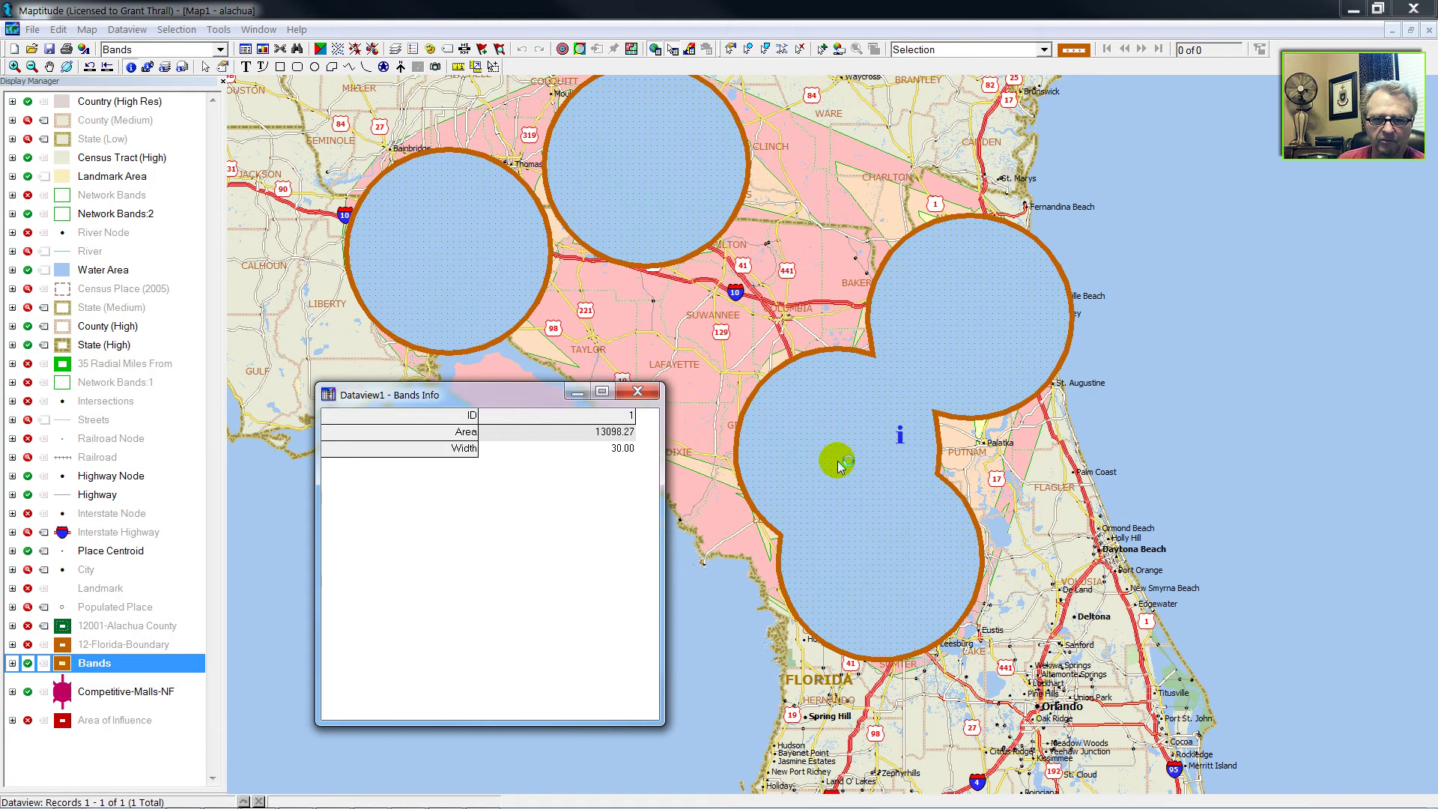
key(ctrl+F4)
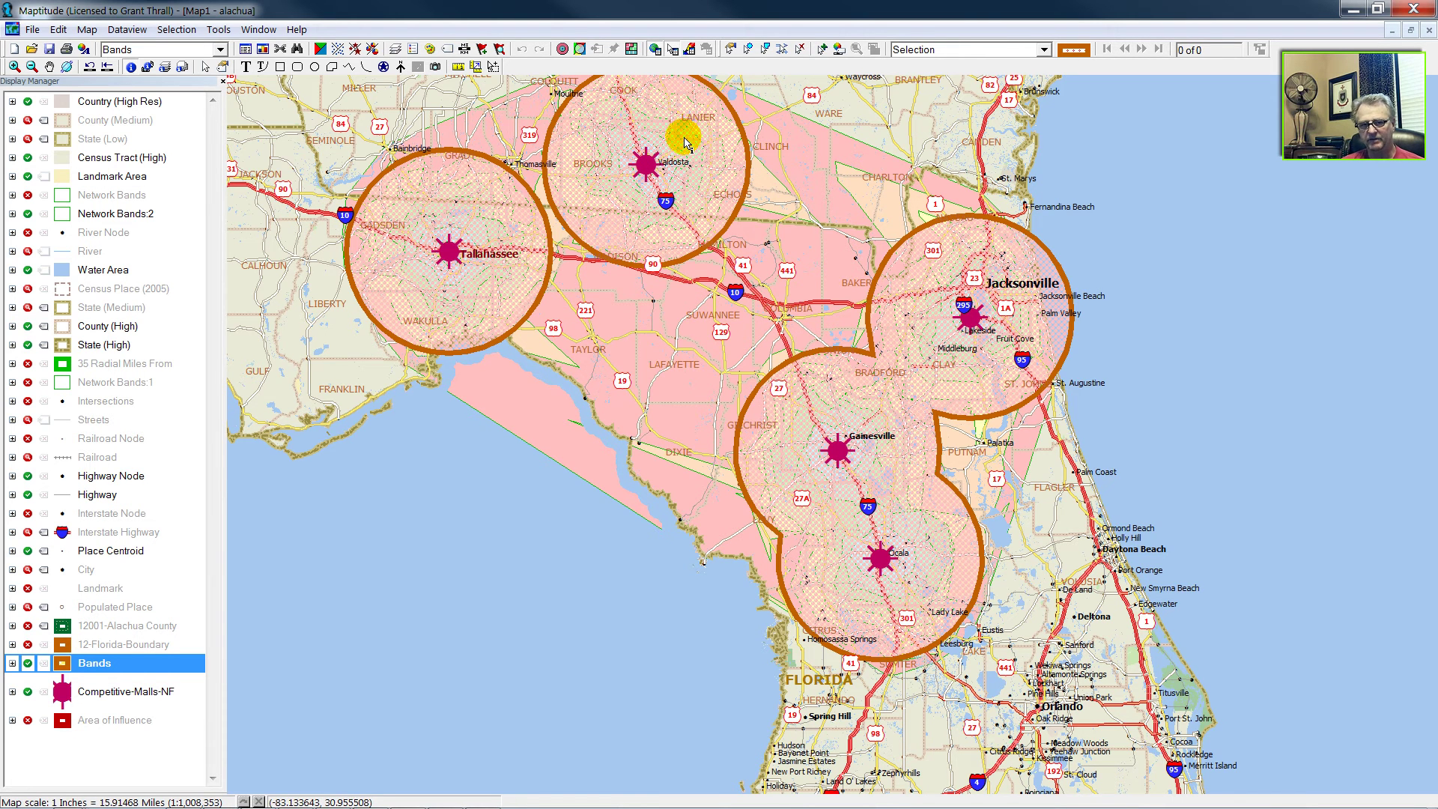
click(642, 170)
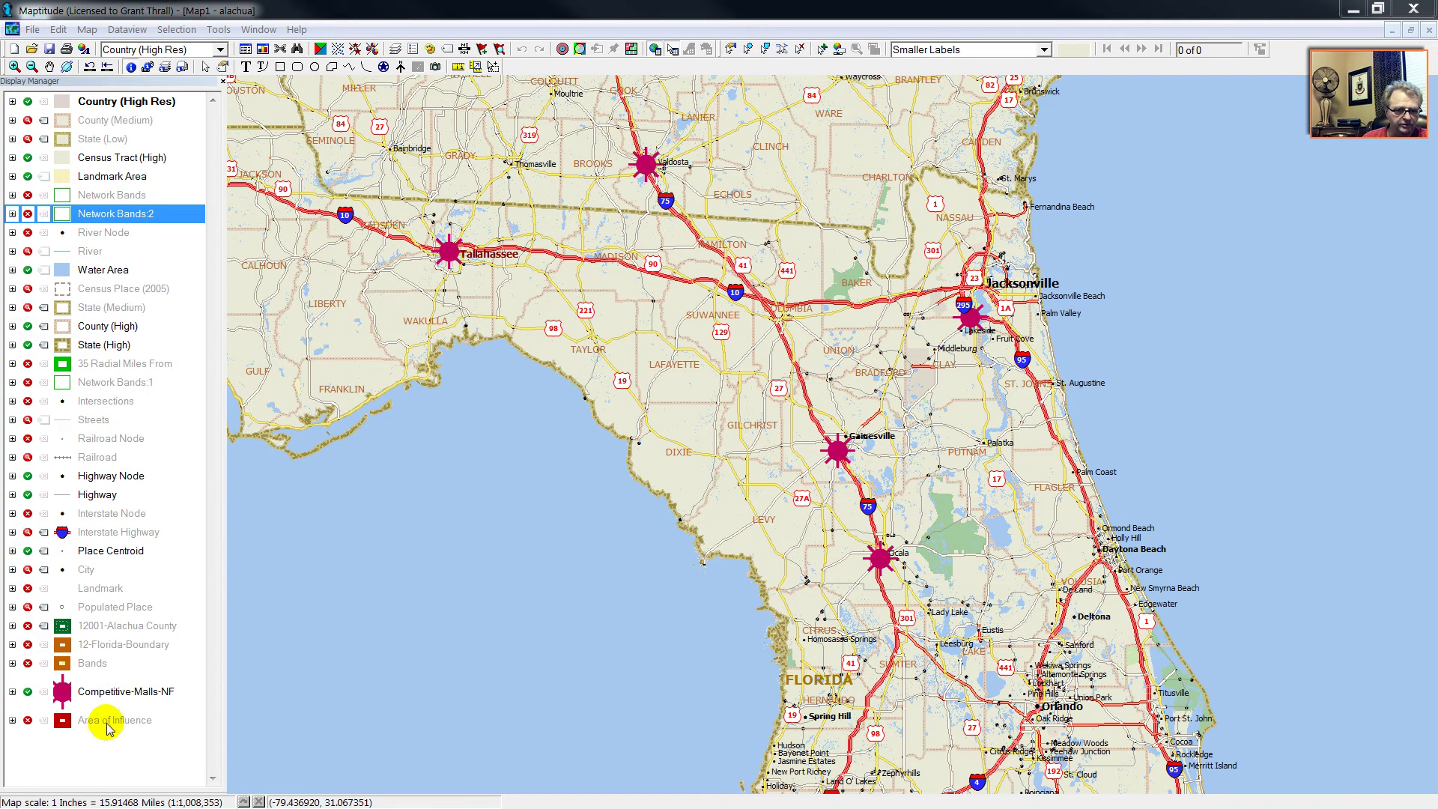
Create areas of influence around all features of Competitive-Malls-NF as a layer named vORONOI
right_click(117, 691)
click(209, 369)
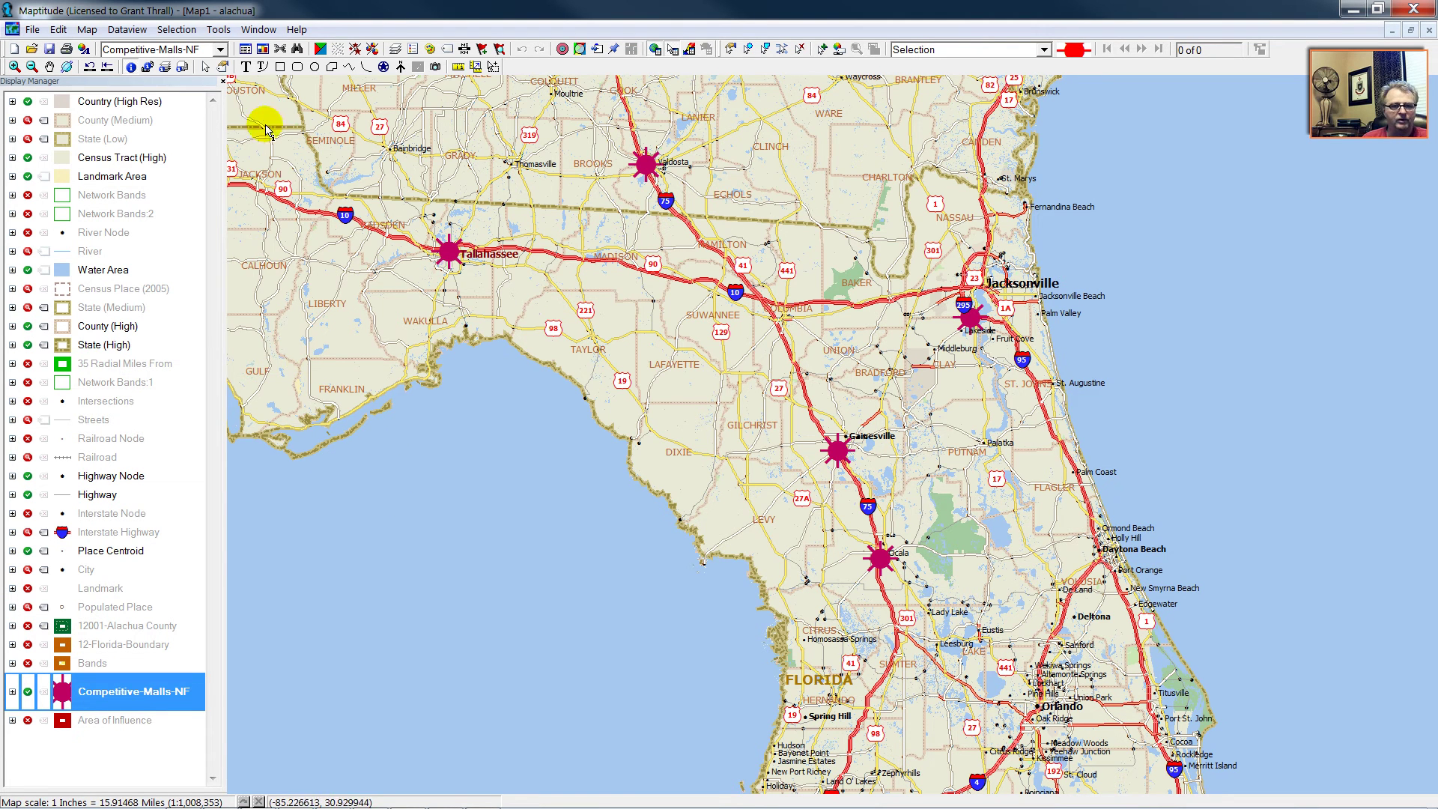
click(215, 30)
mouse_move(290, 209)
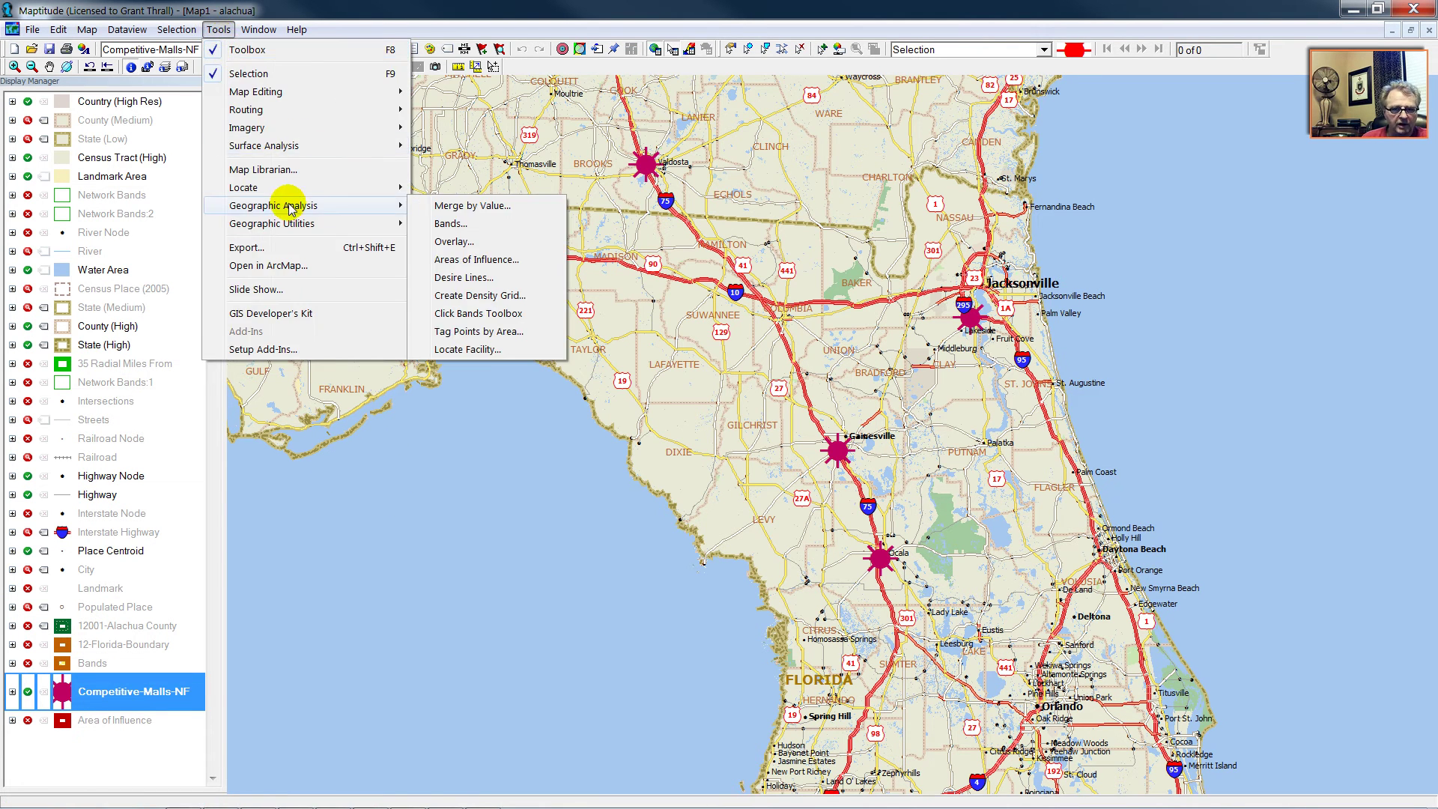
click(458, 260)
click(747, 377)
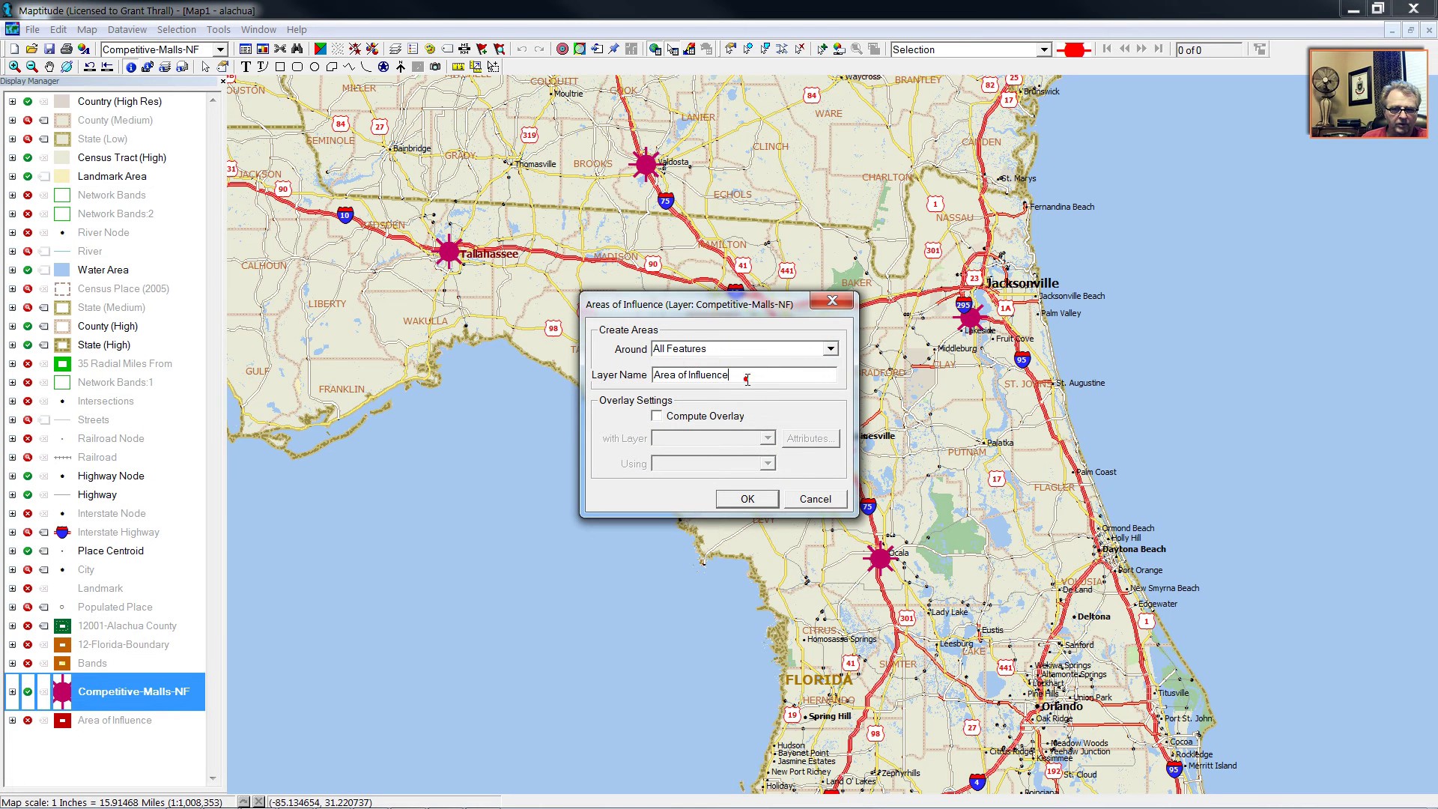
text(vORONOI)
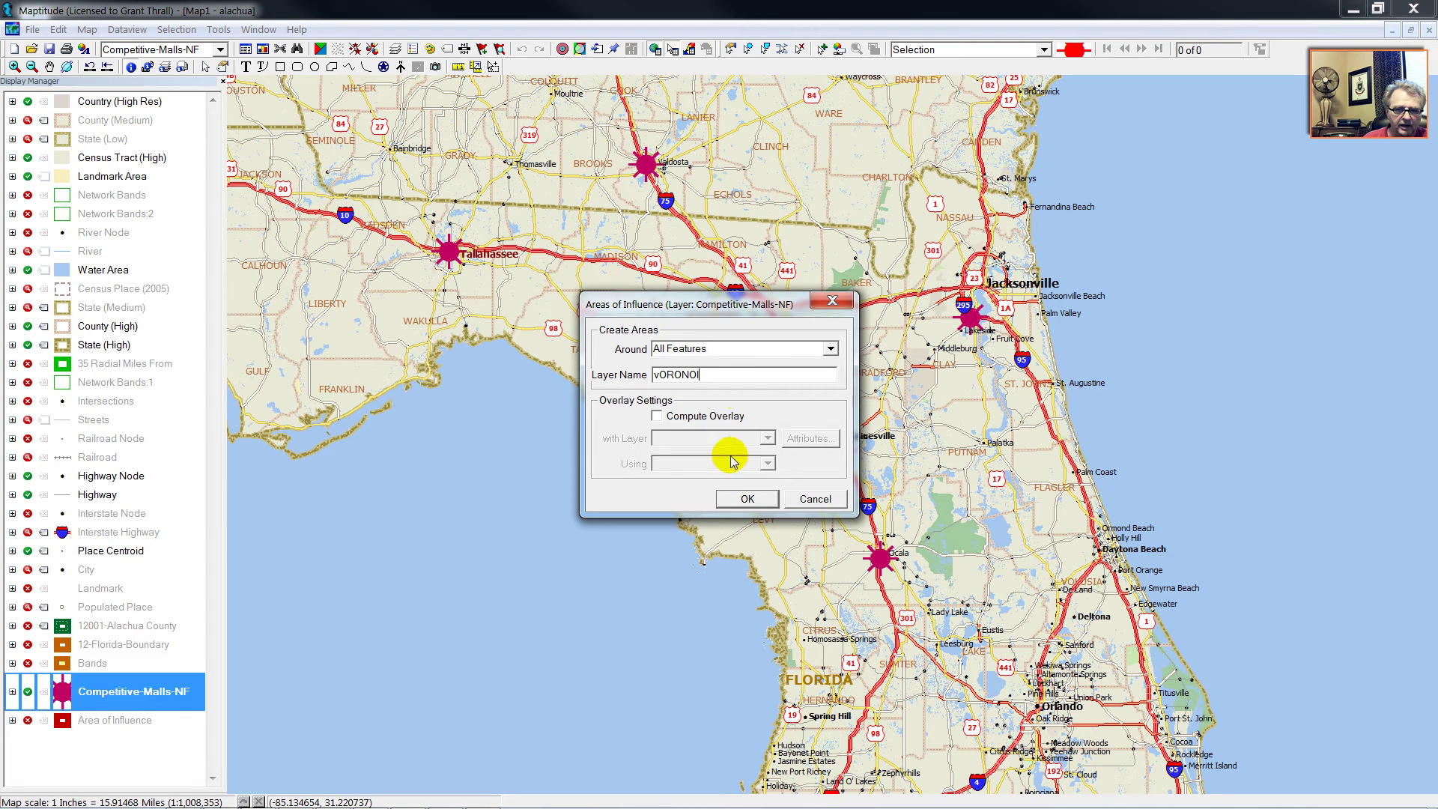
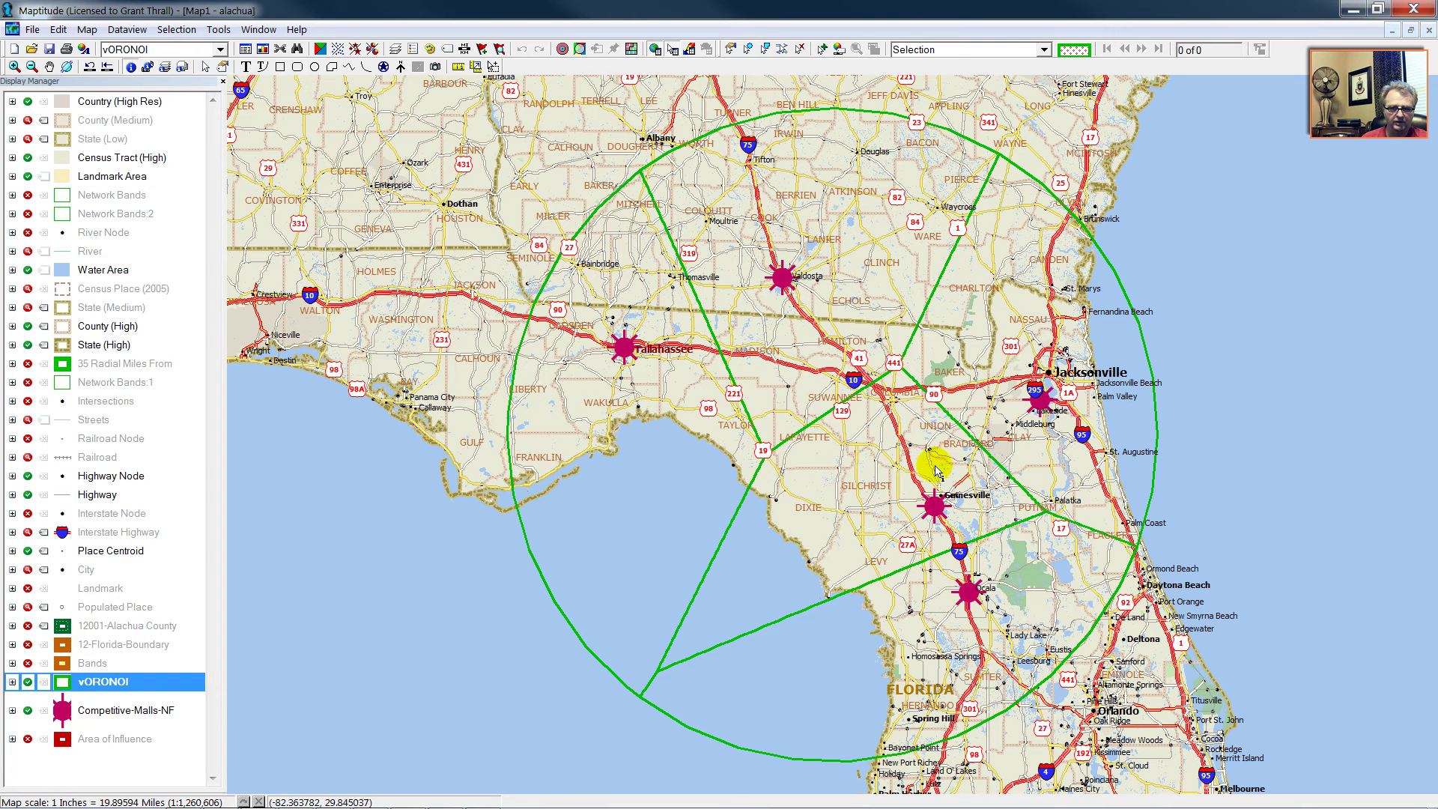
Make vORONOI the working layer and bring up the map editing tools beside the Florida map
mouse_move(167, 802)
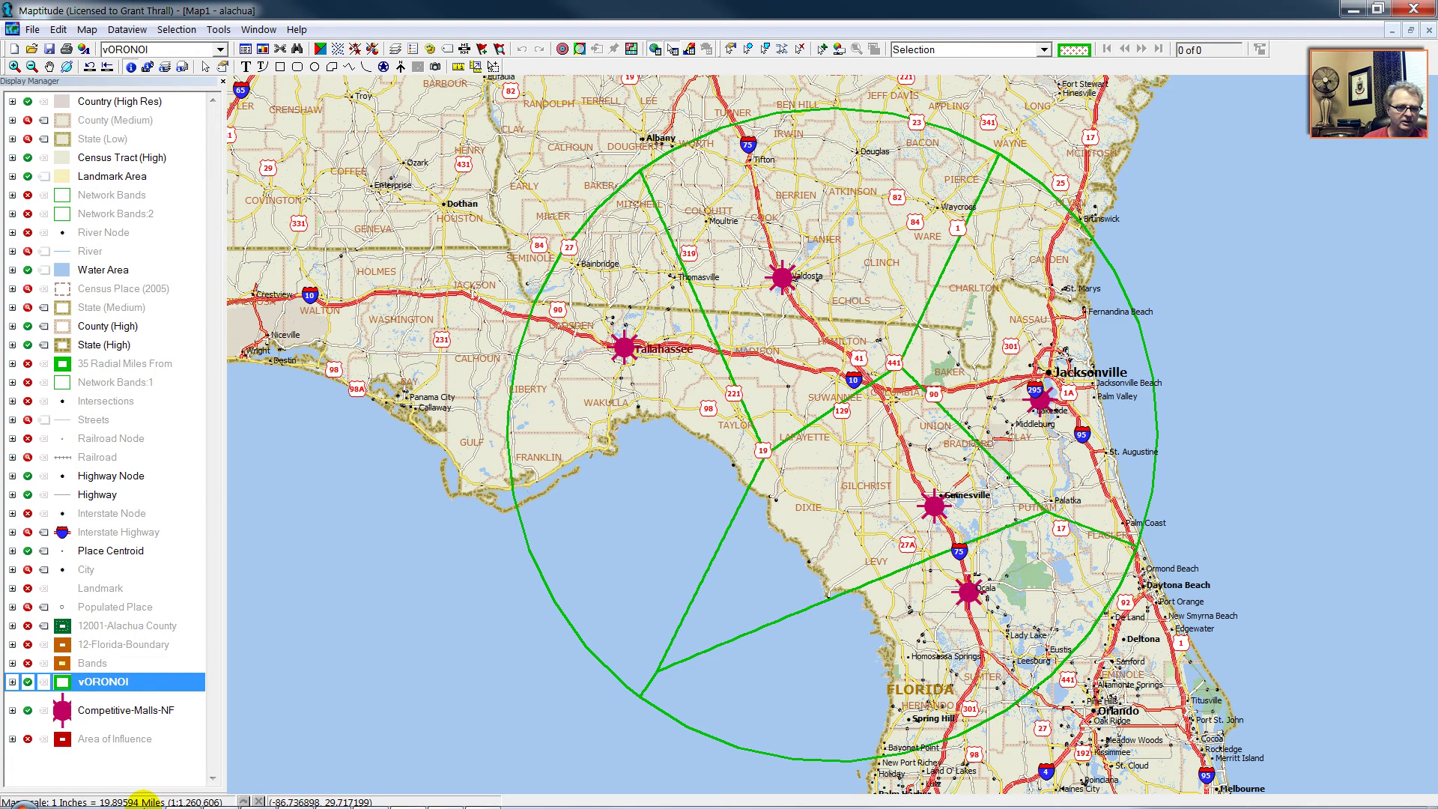
right_click(97, 682)
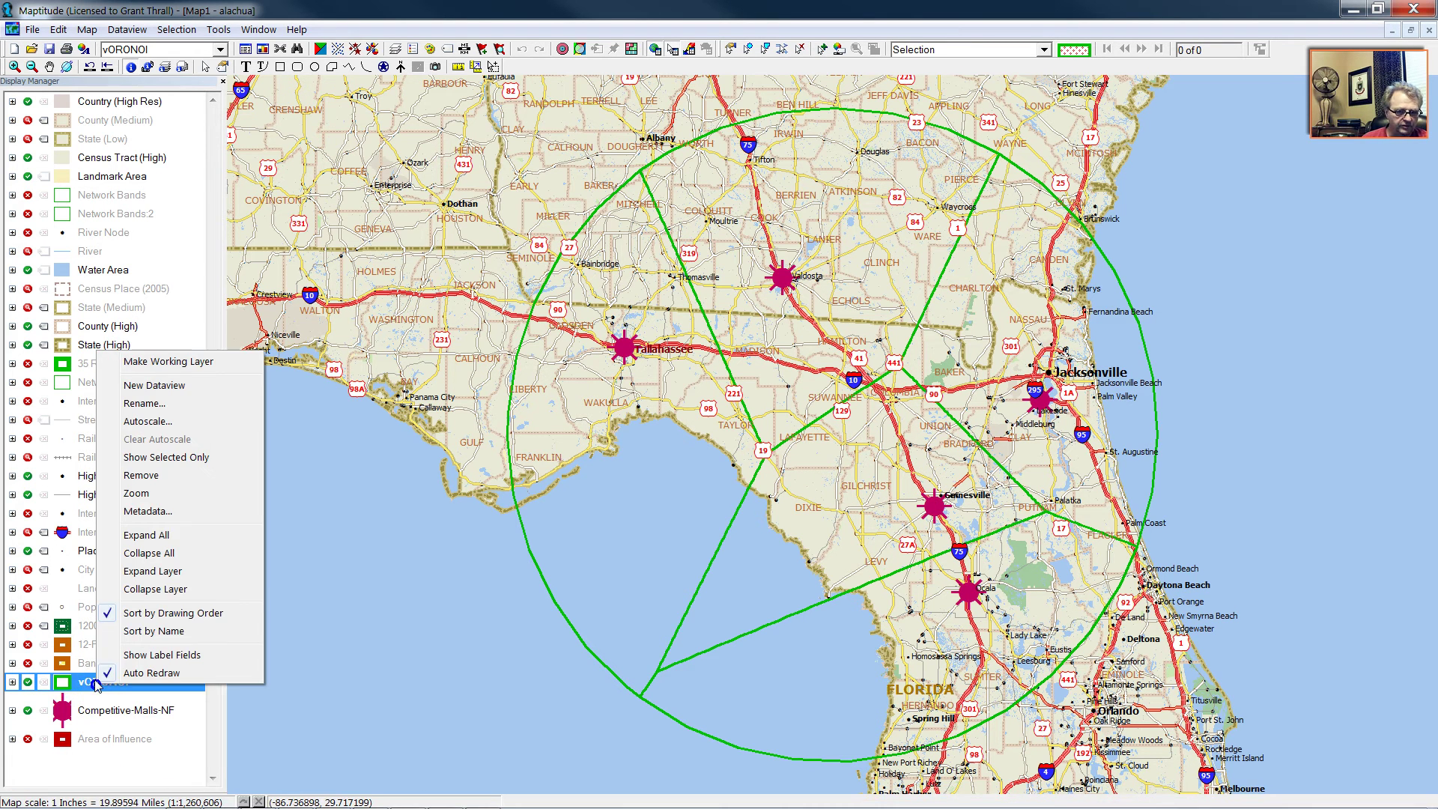
click(183, 362)
click(218, 29)
mouse_move(232, 89)
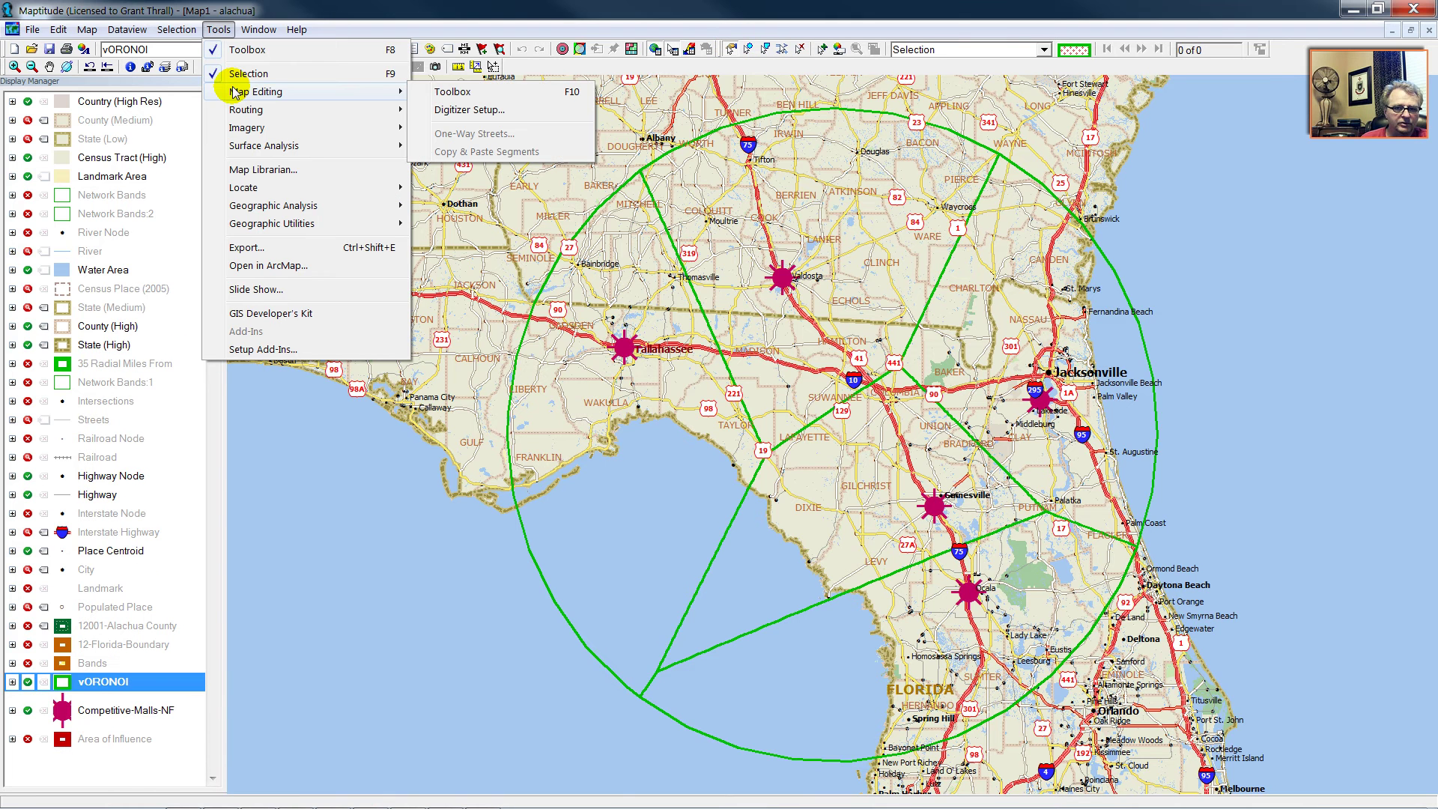
click(451, 93)
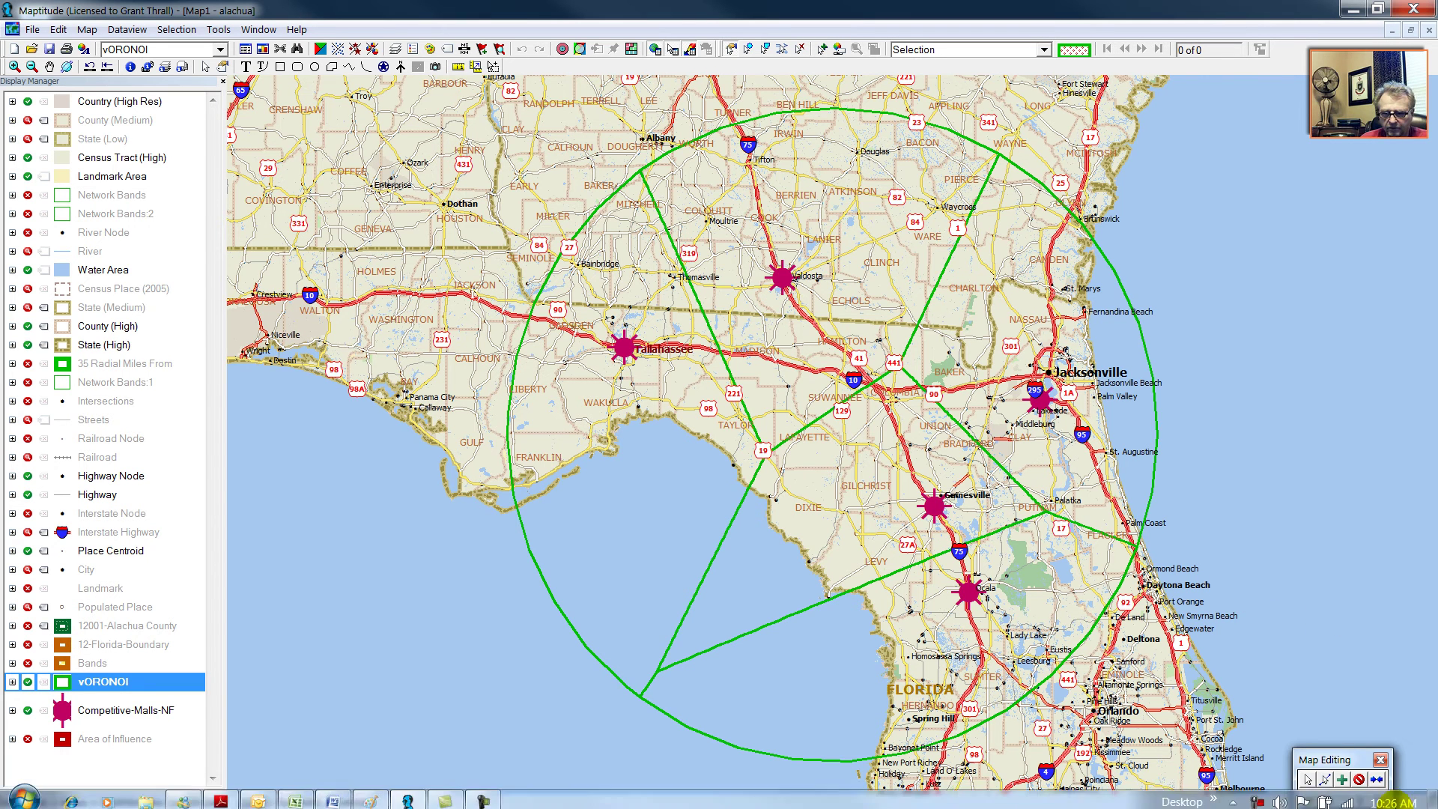
drag(1340, 759, 1266, 305)
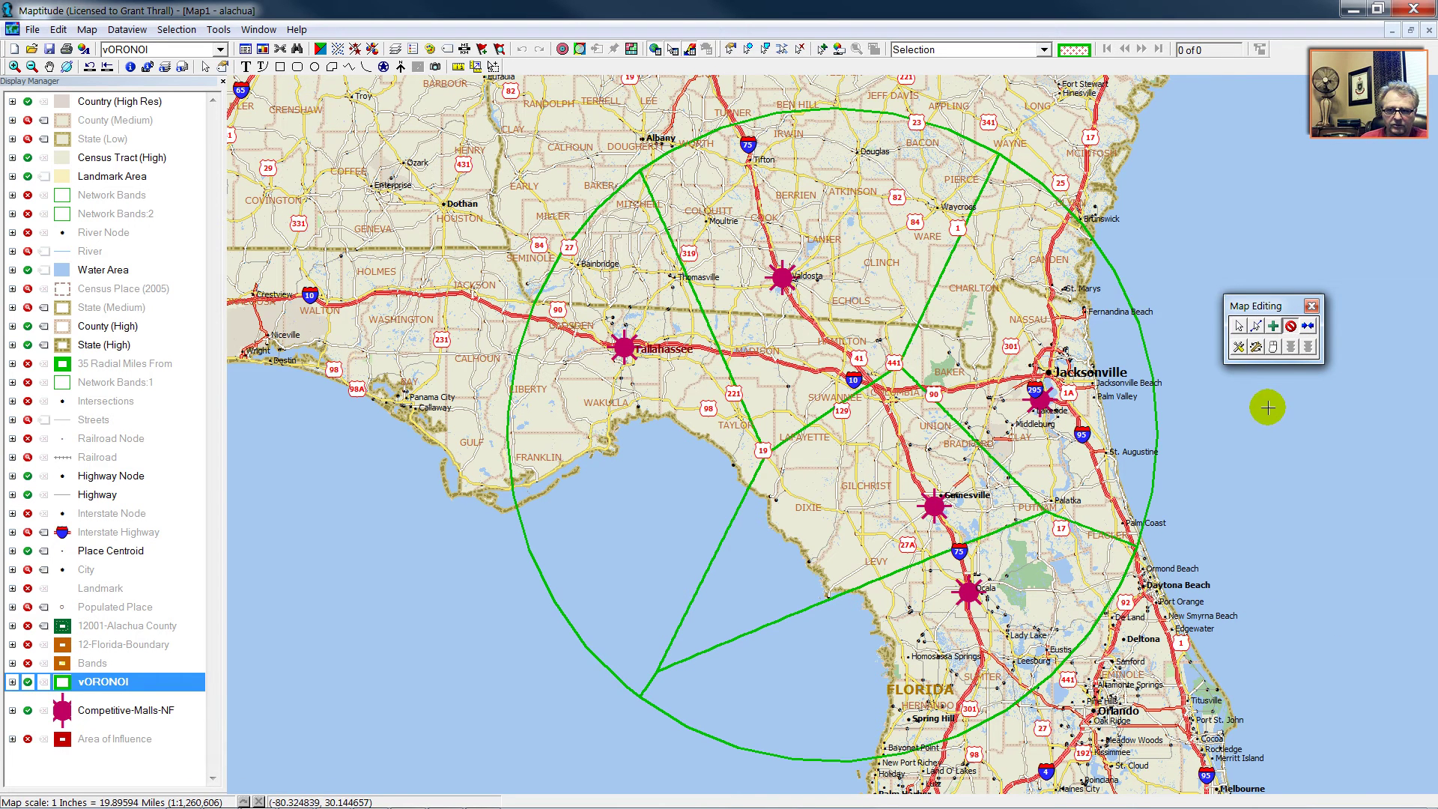
Delete every vORONOI area except the one around Gainesville and commit the edits
click(620, 430)
click(1030, 357)
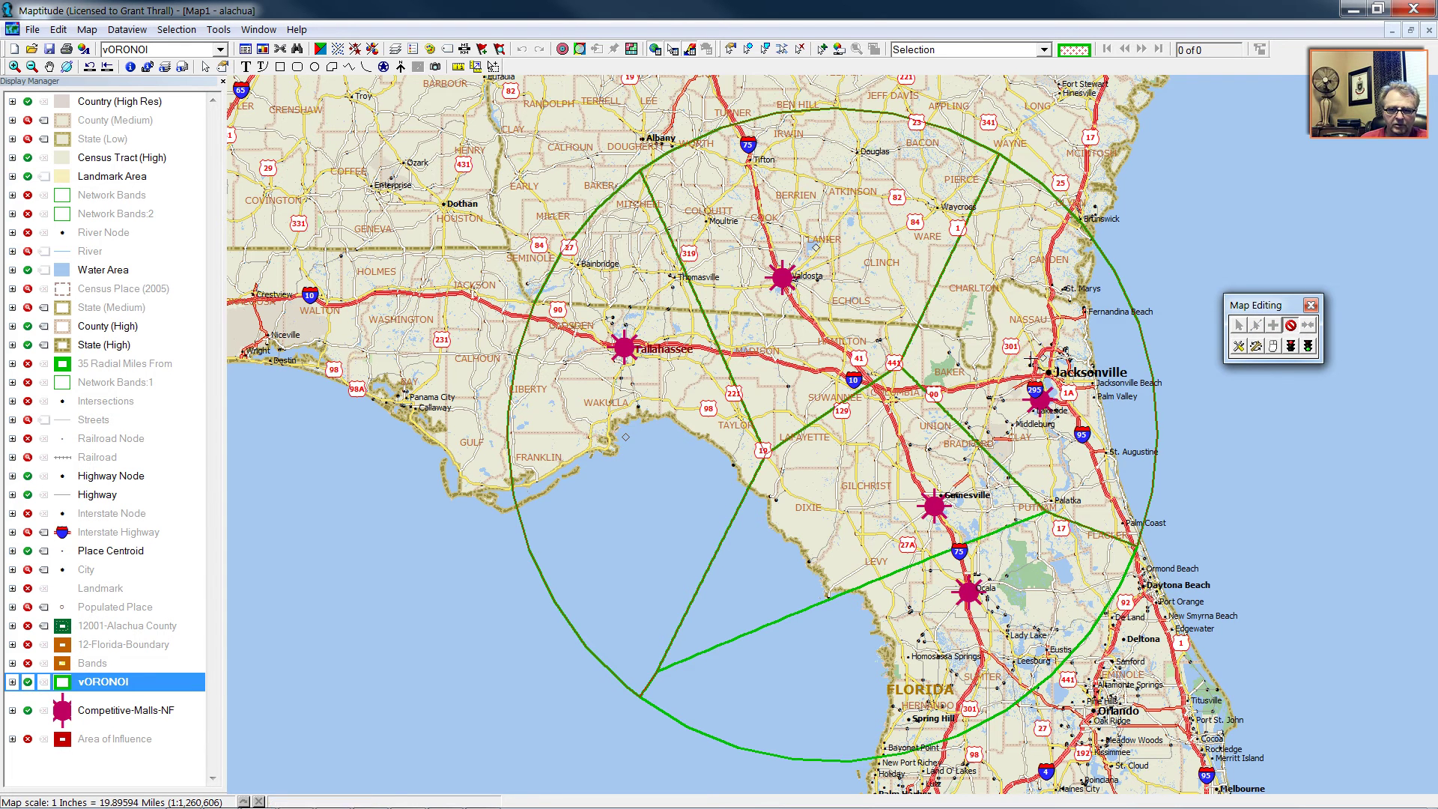
click(1307, 346)
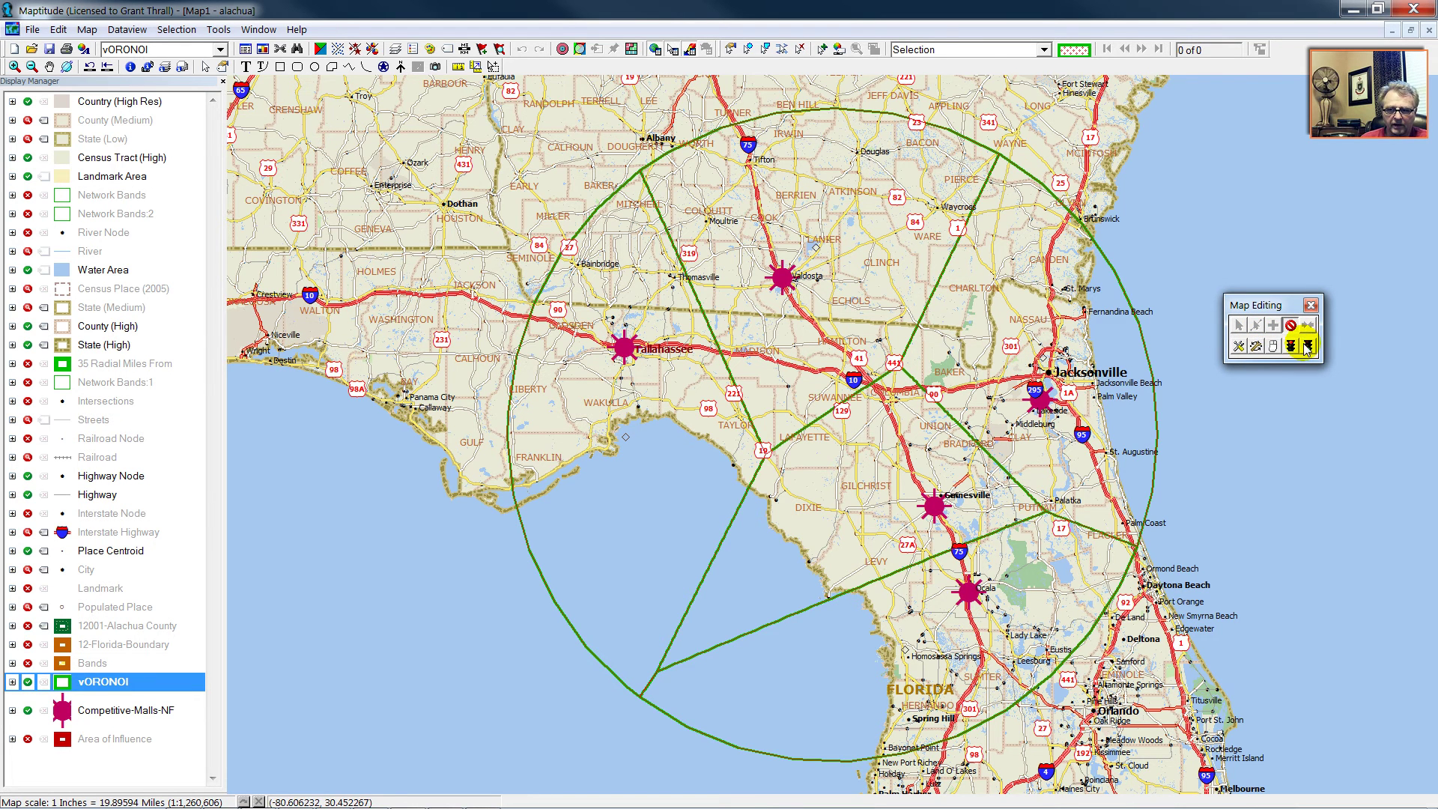
click(1306, 346)
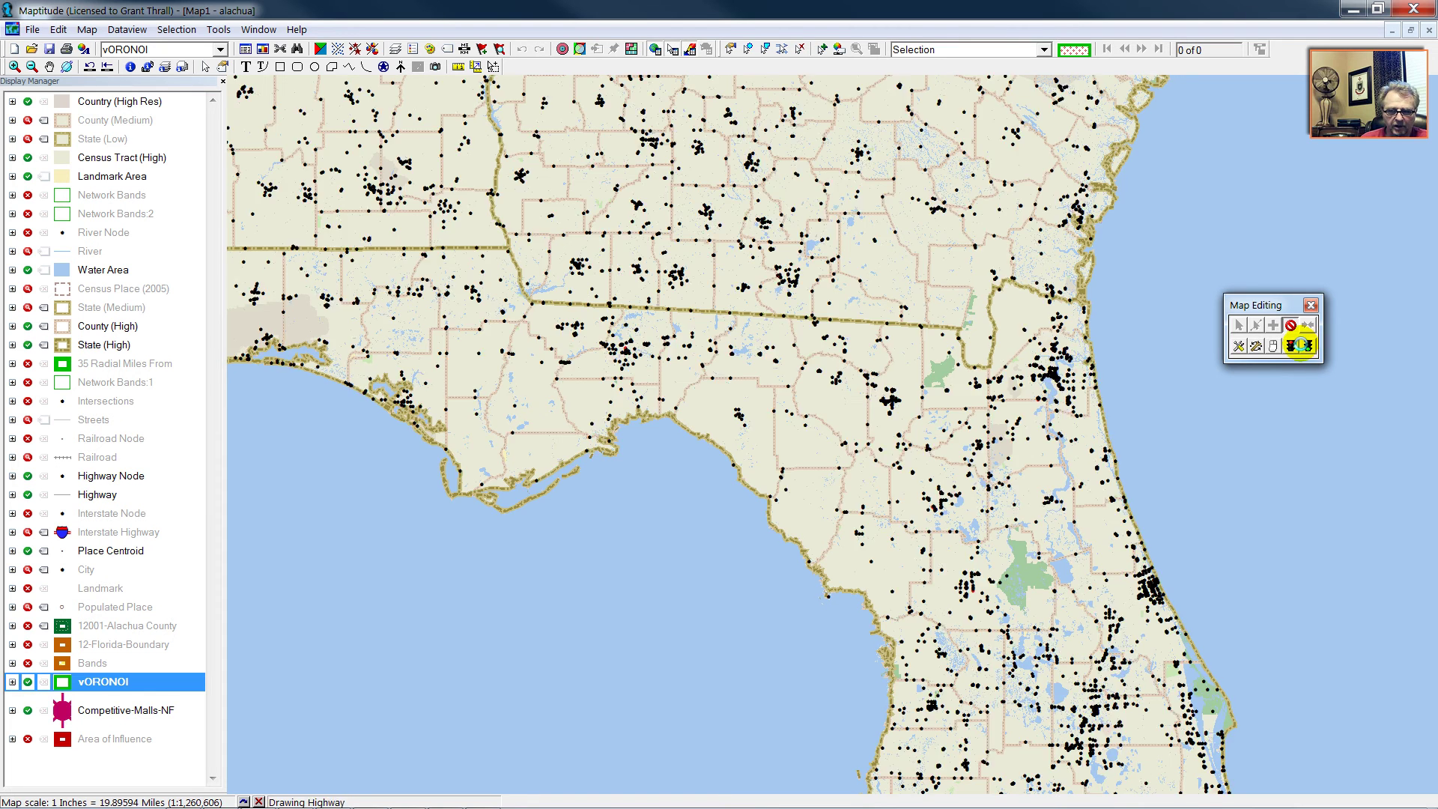
click(1304, 348)
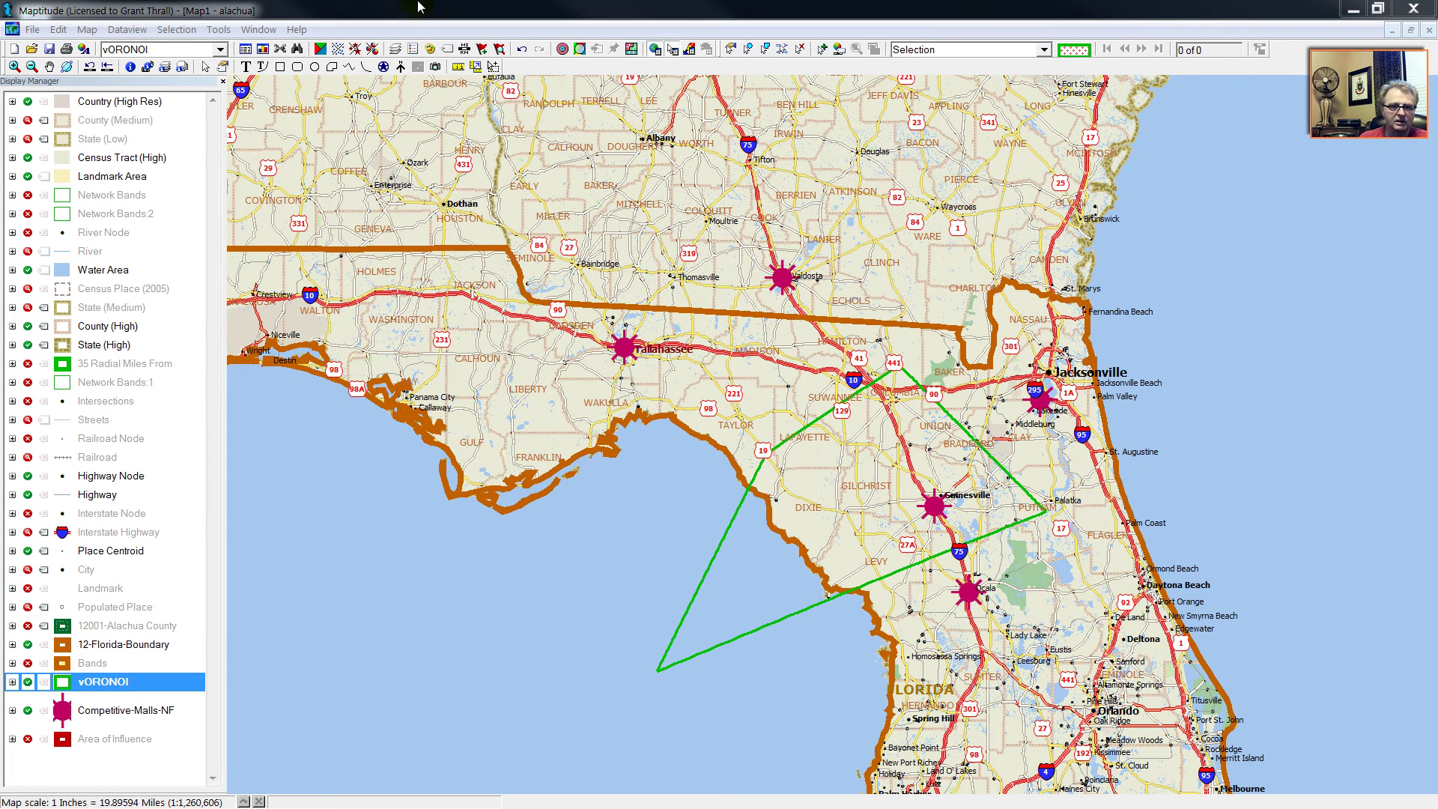
Clip the vORONOI layer by all records of 12-Florida-Boundary, adding the result to the map and saving it as Butler Dominance
click(218, 30)
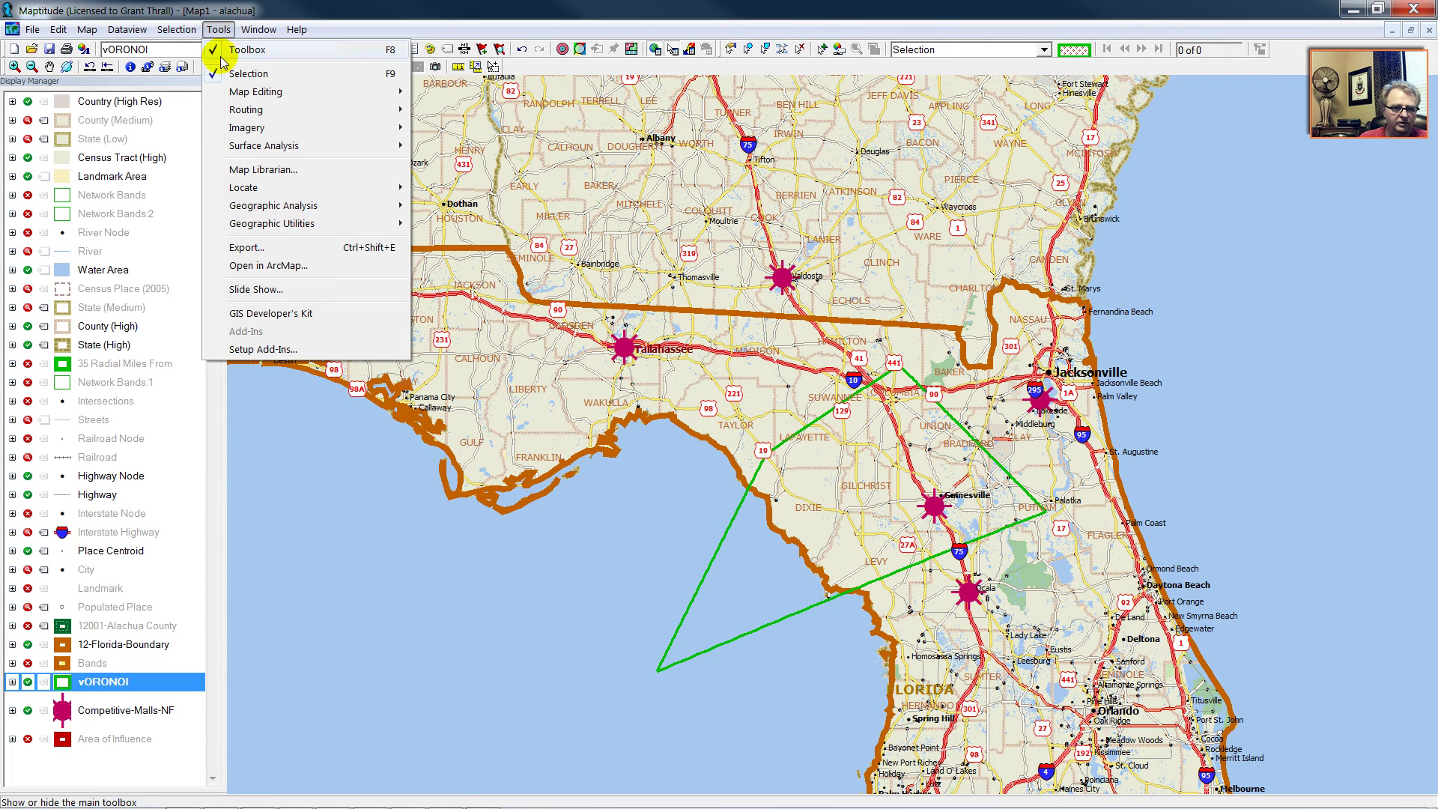
mouse_move(309, 225)
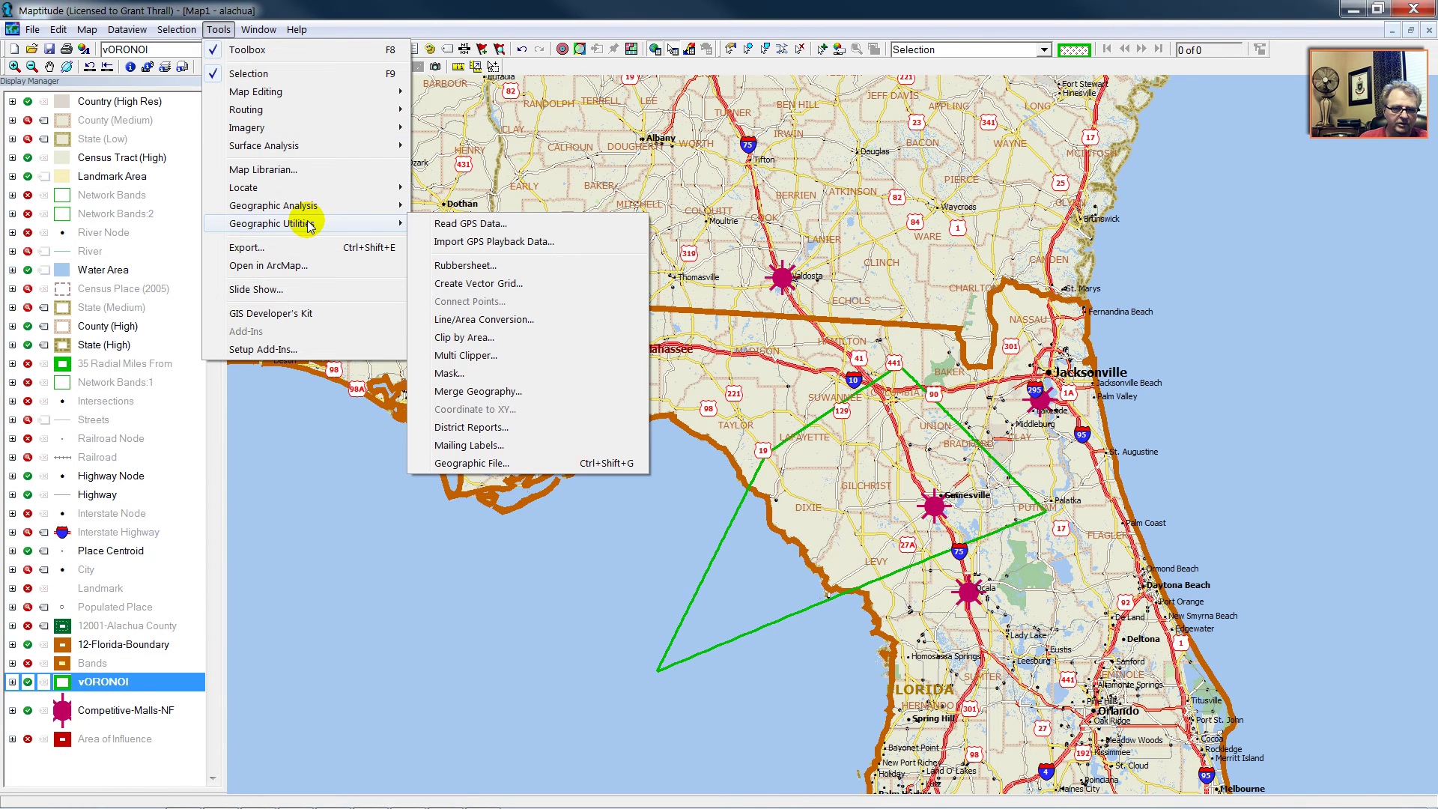
click(485, 346)
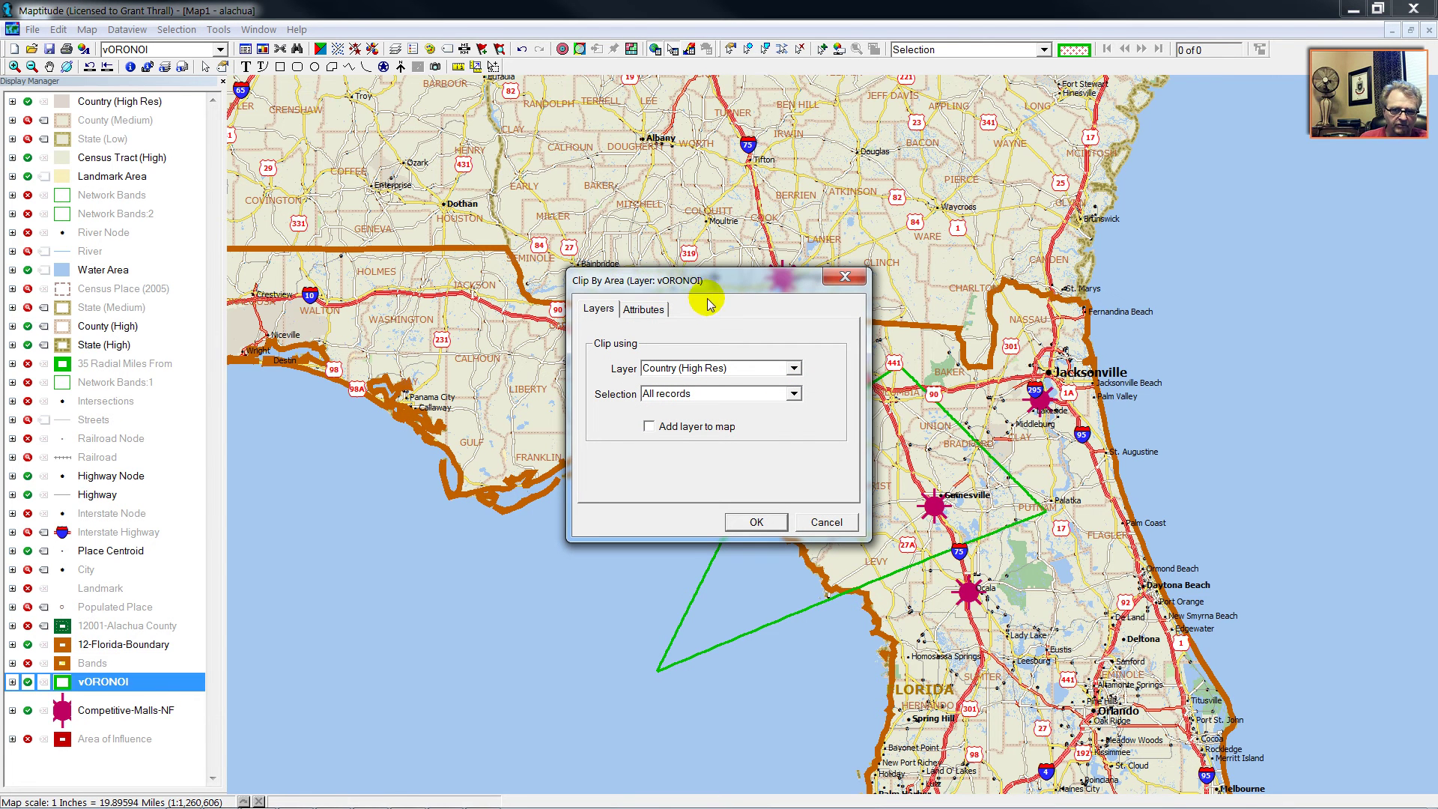
click(794, 368)
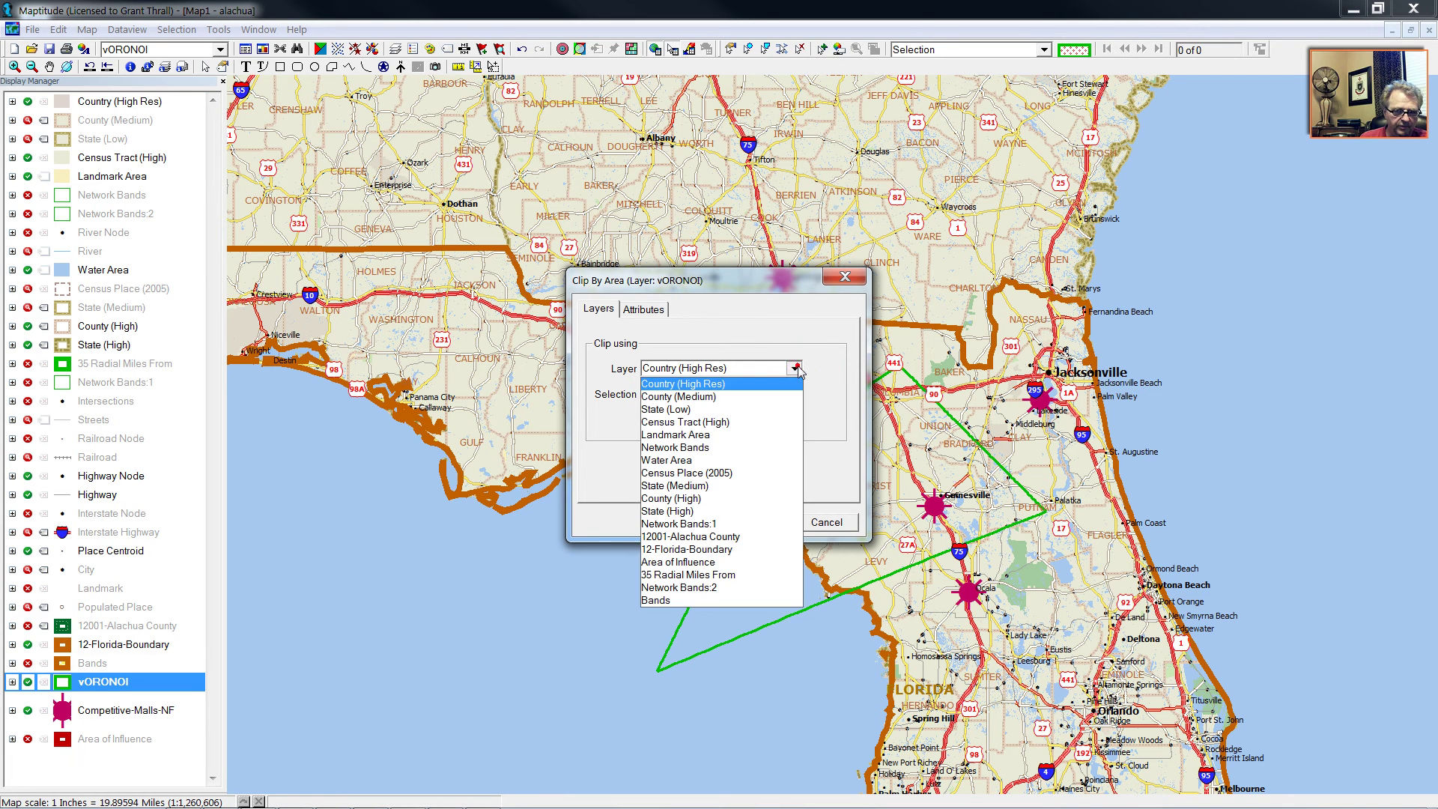
click(685, 549)
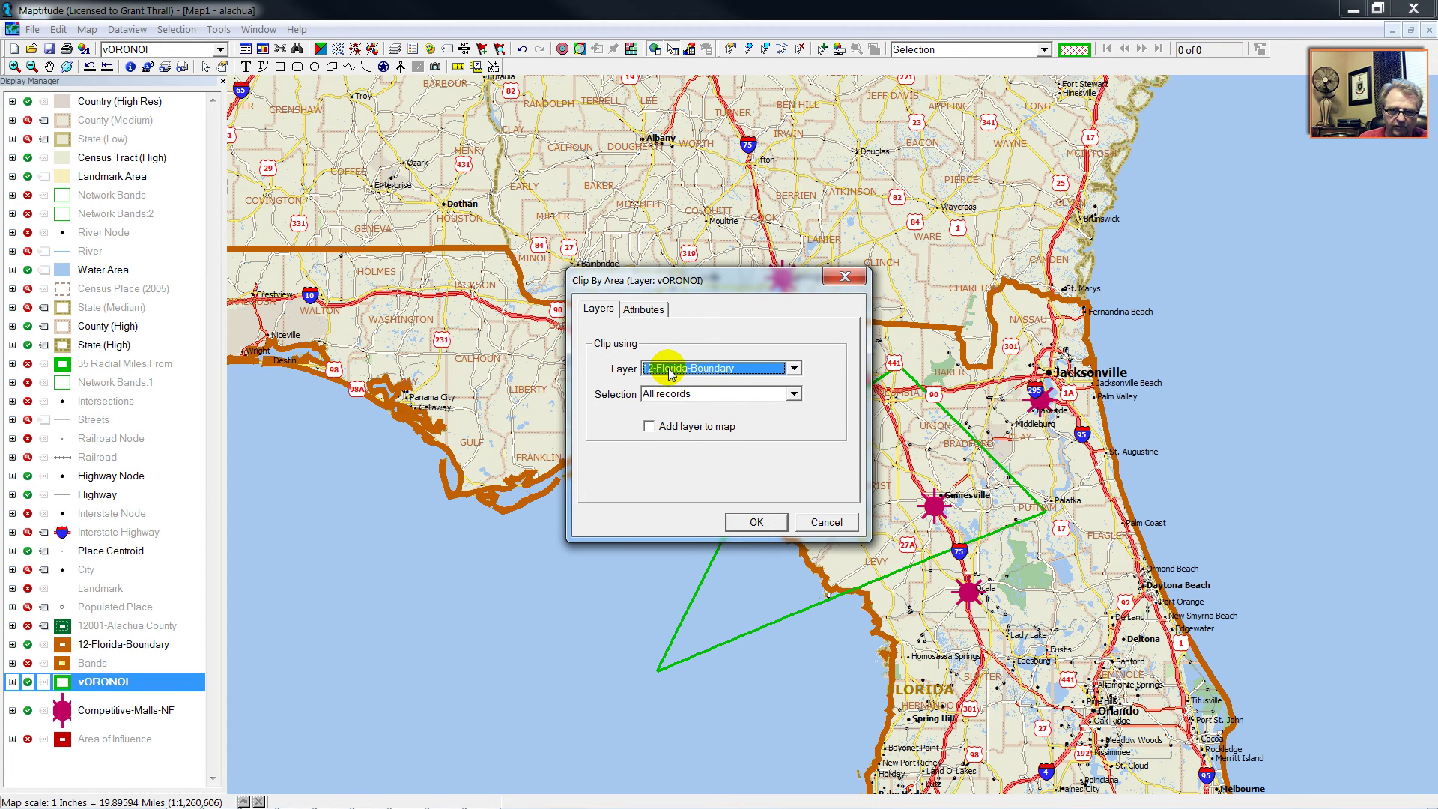
click(693, 427)
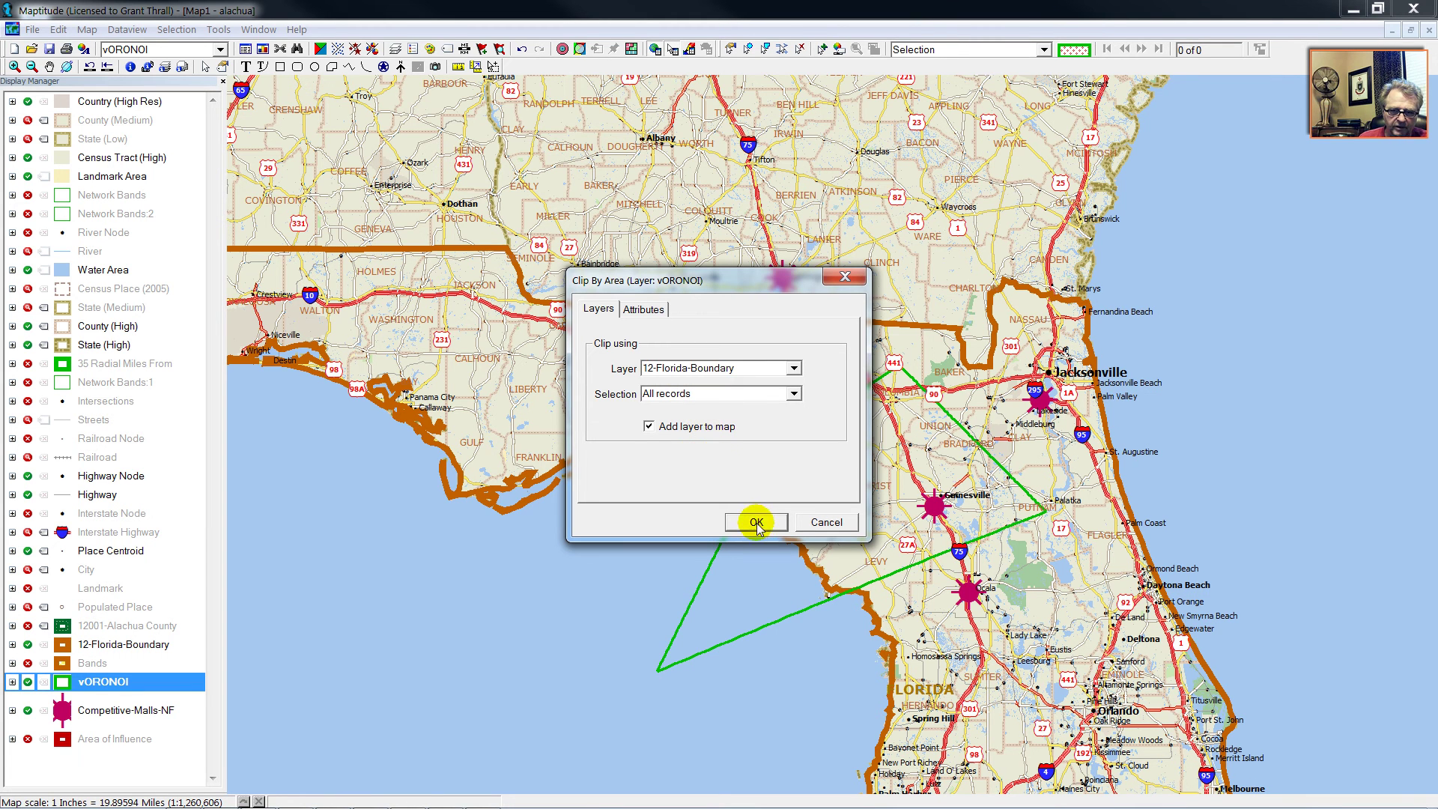
click(756, 523)
text(Butler Dominance)
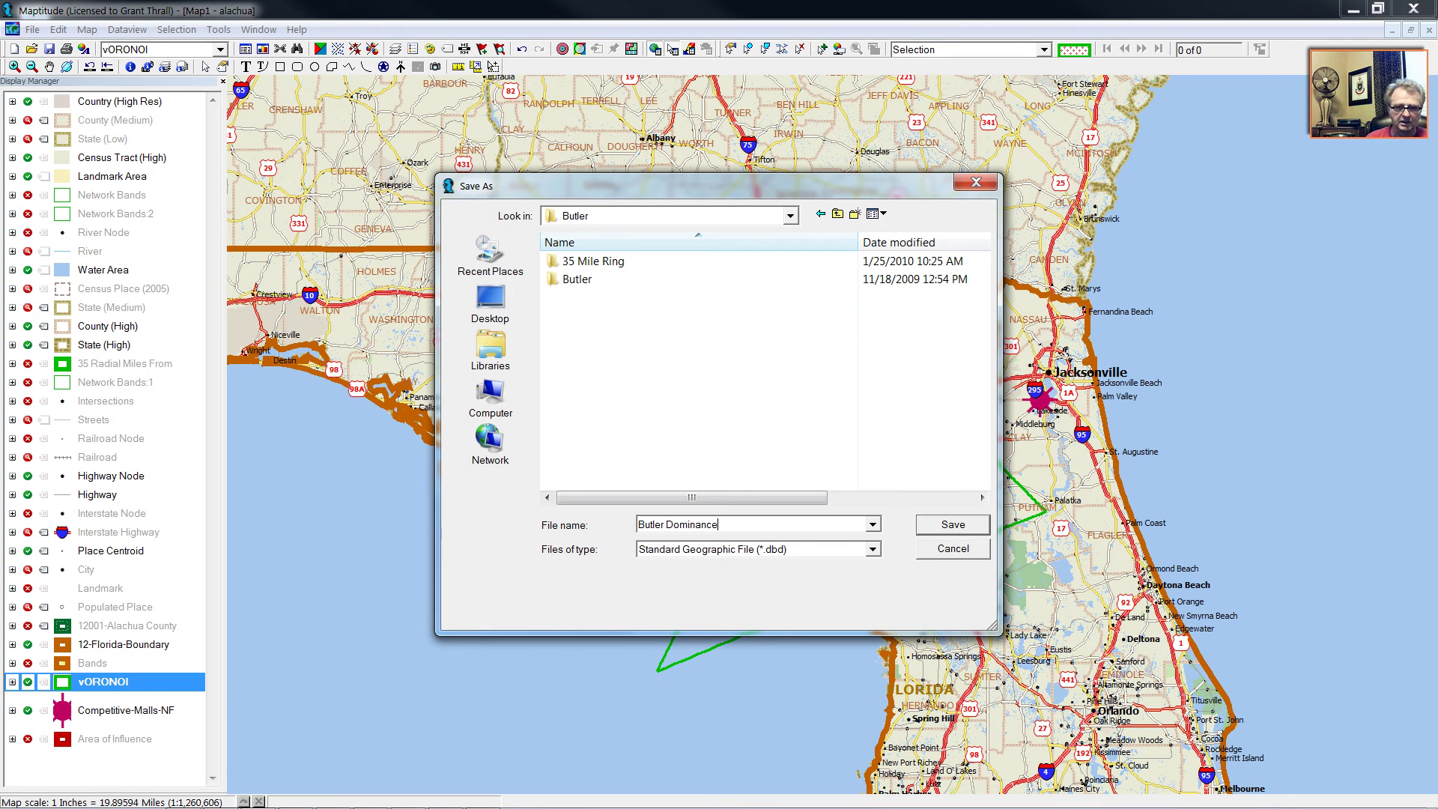
click(940, 527)
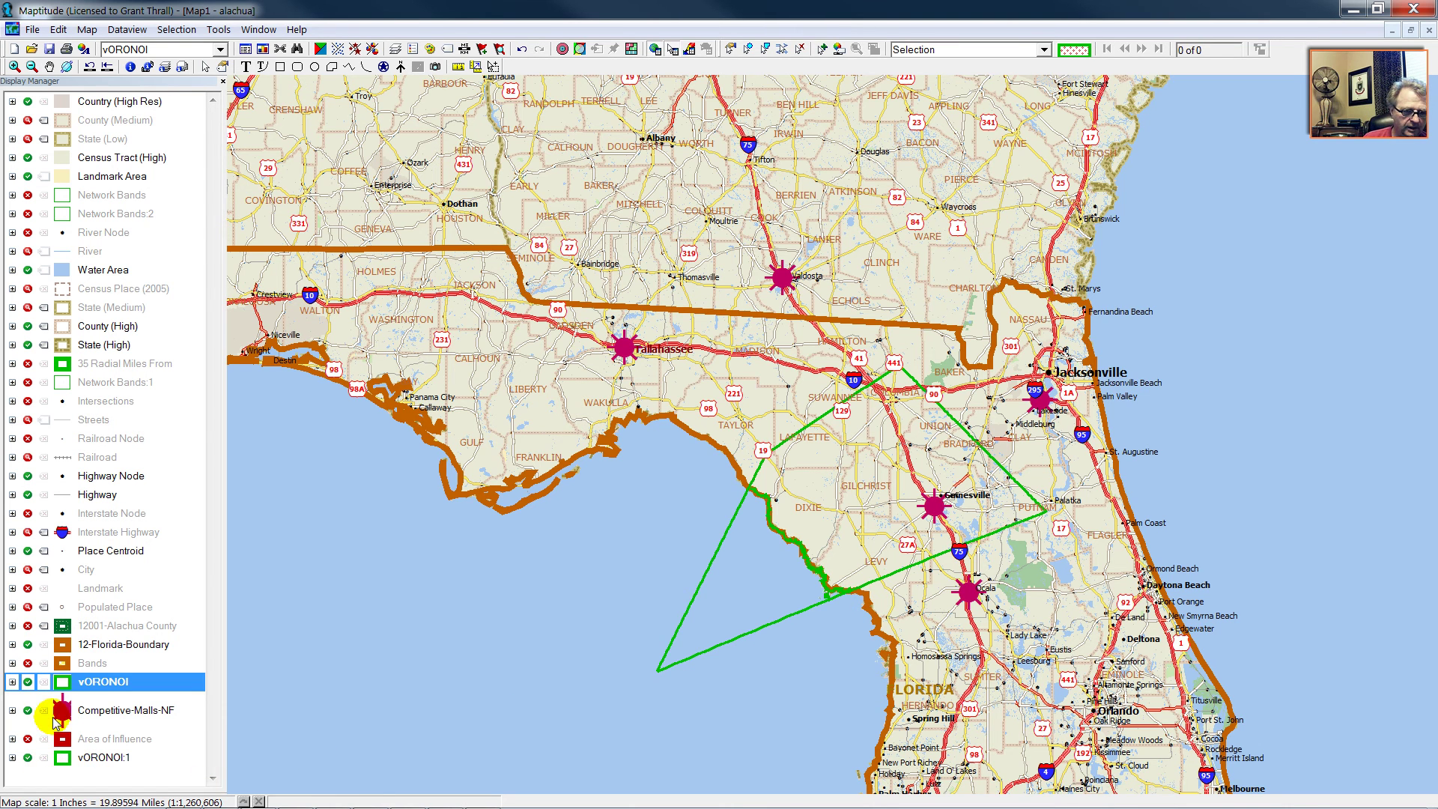
Hide the original vORONOI layer and style the clipped vORONOI:1 layer with a diagonal hatch fill and magenta border
click(27, 681)
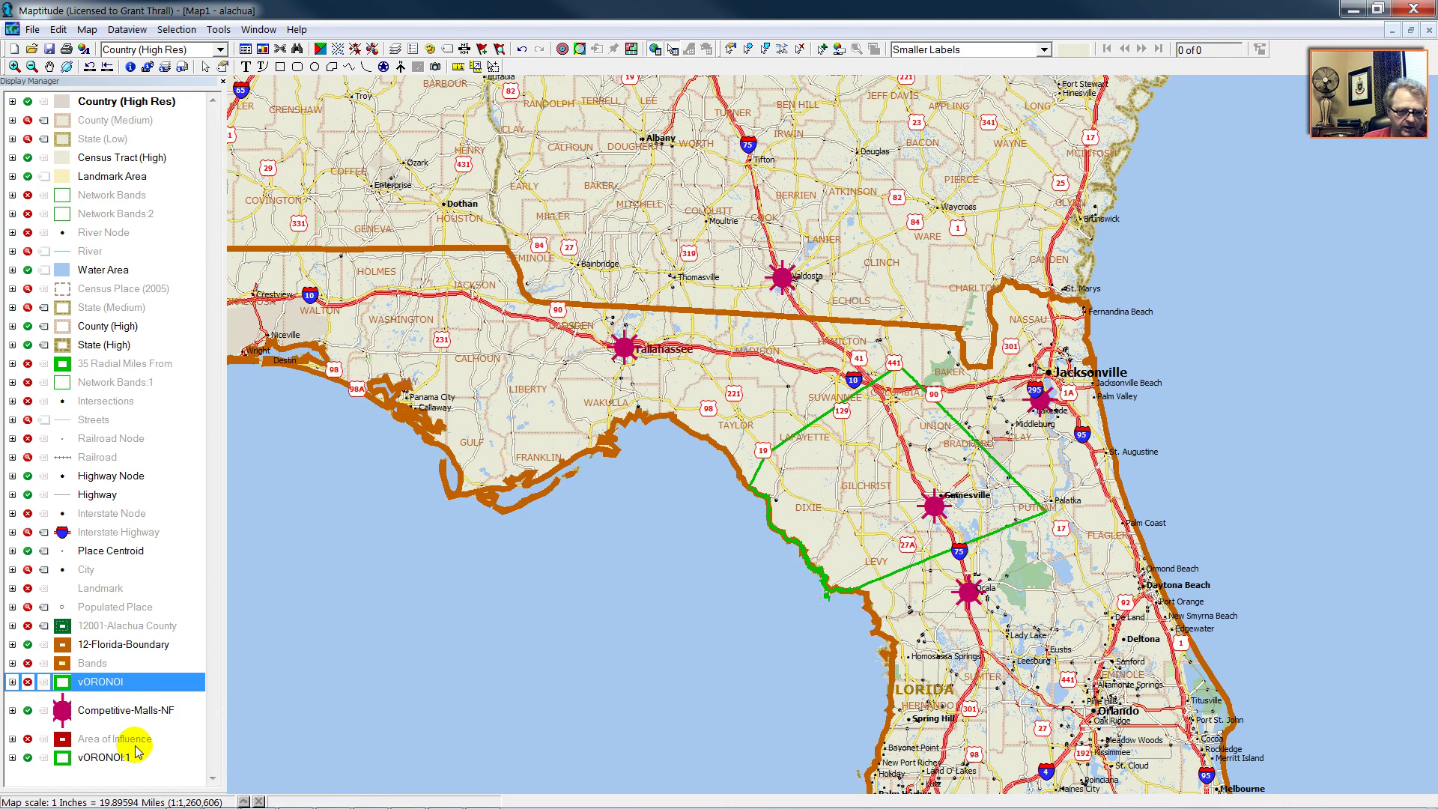
click(107, 757)
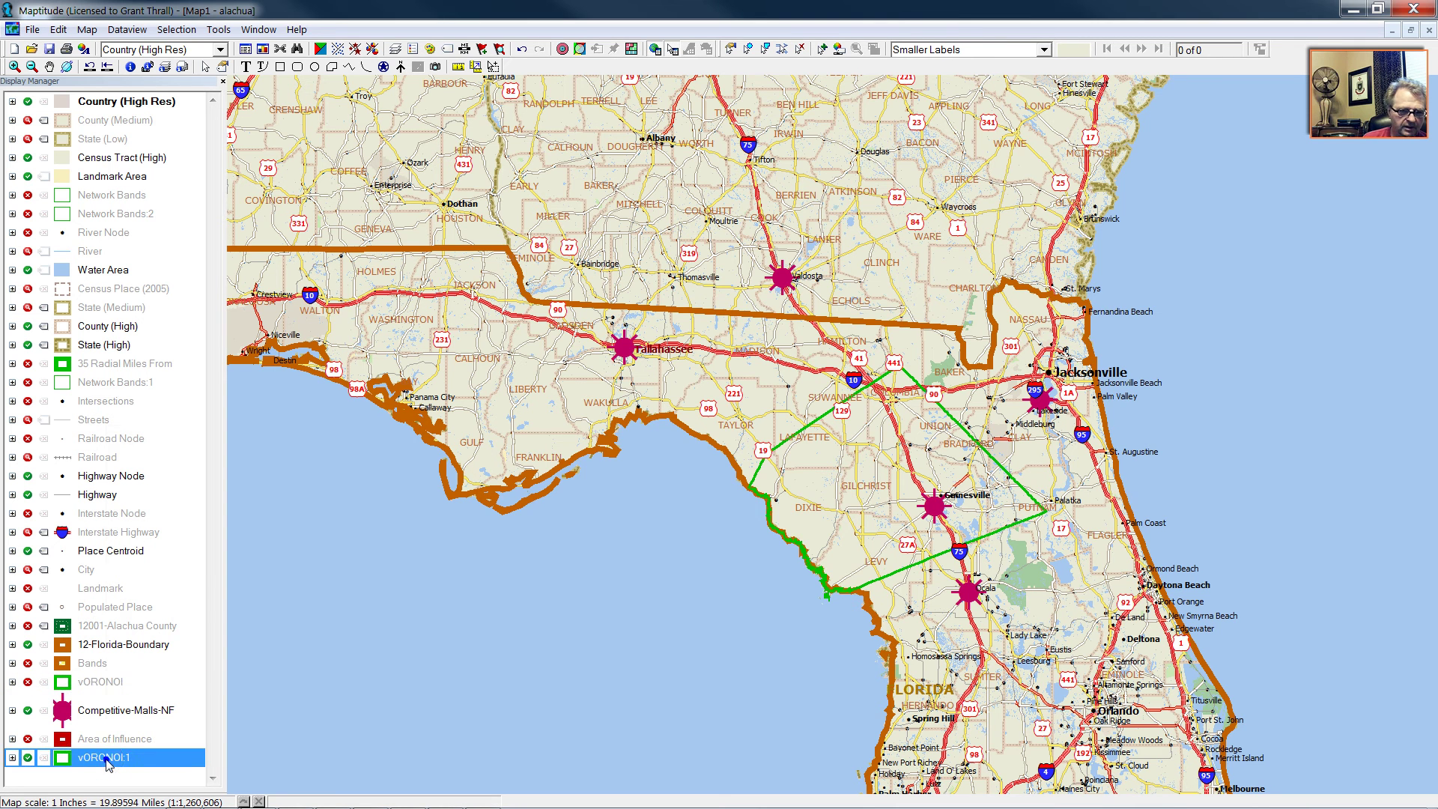
double_click(107, 758)
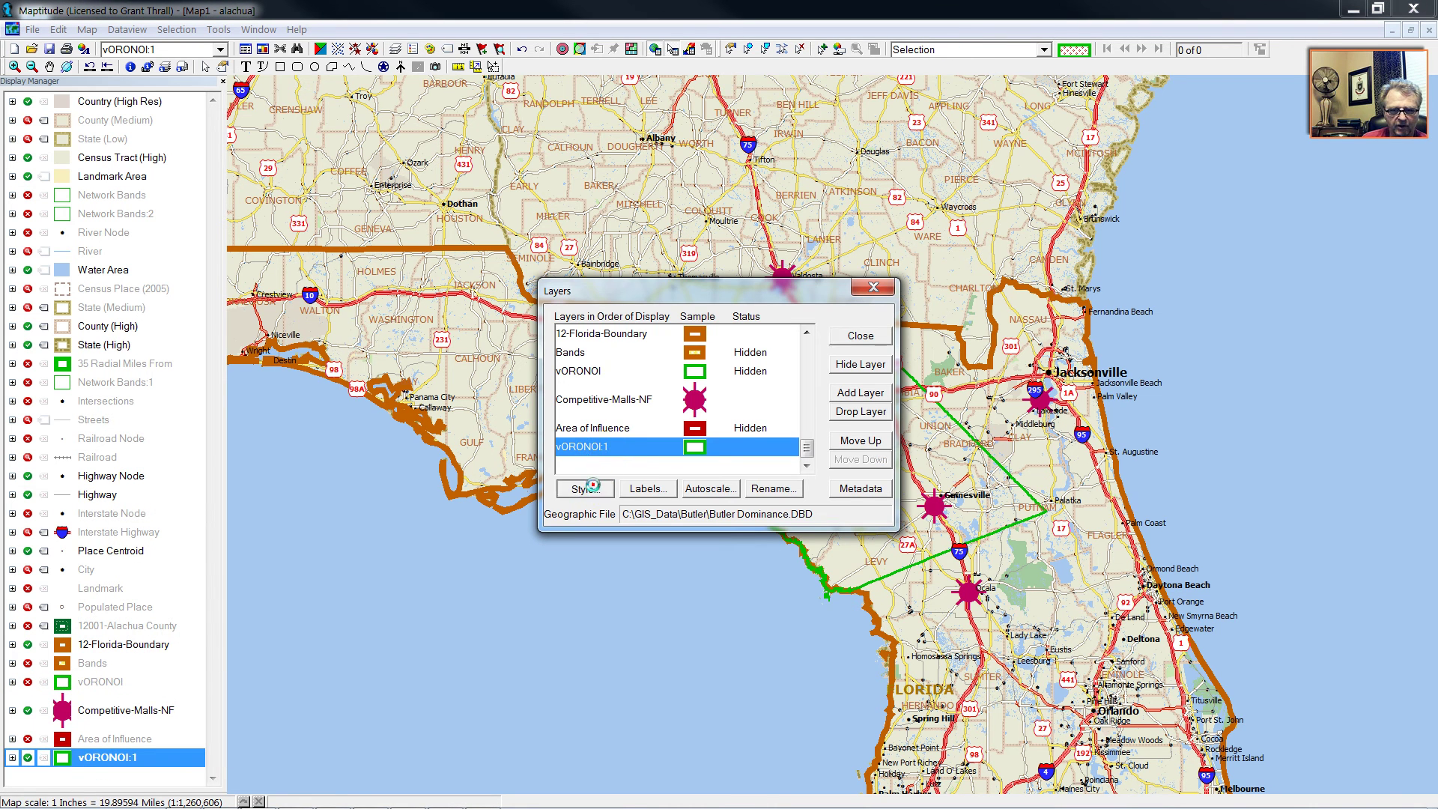
click(584, 488)
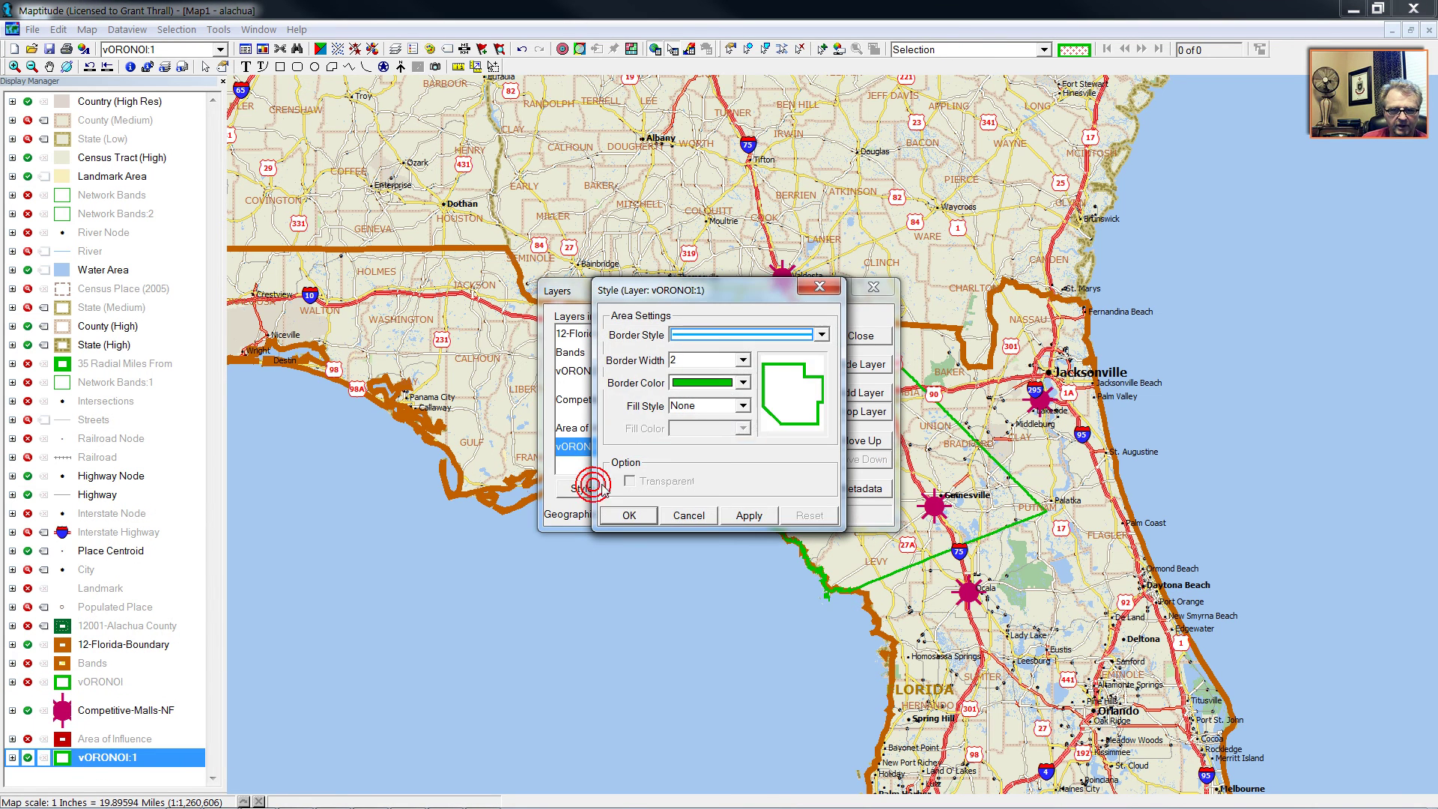
click(740, 406)
click(730, 375)
click(741, 428)
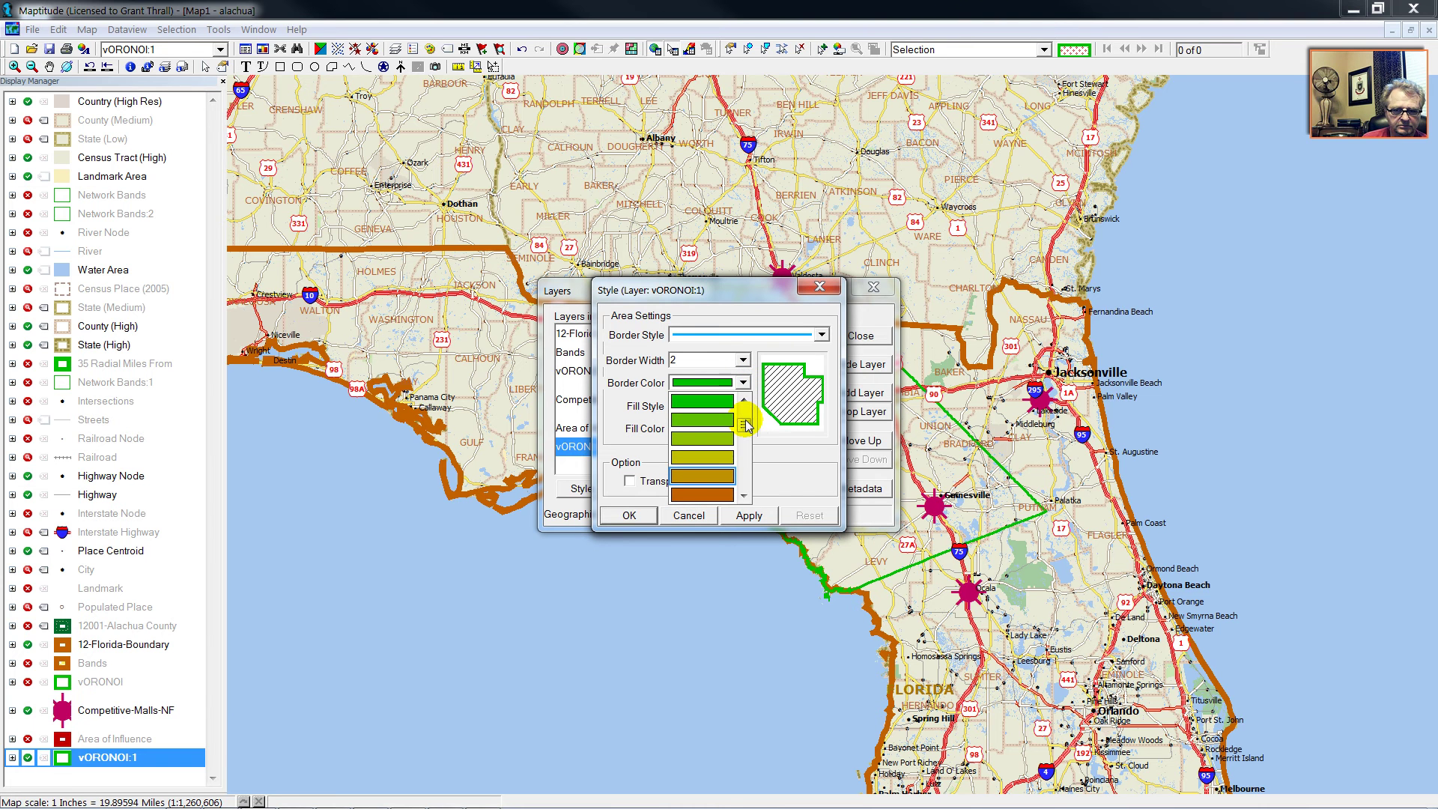
click(730, 477)
click(629, 515)
click(857, 334)
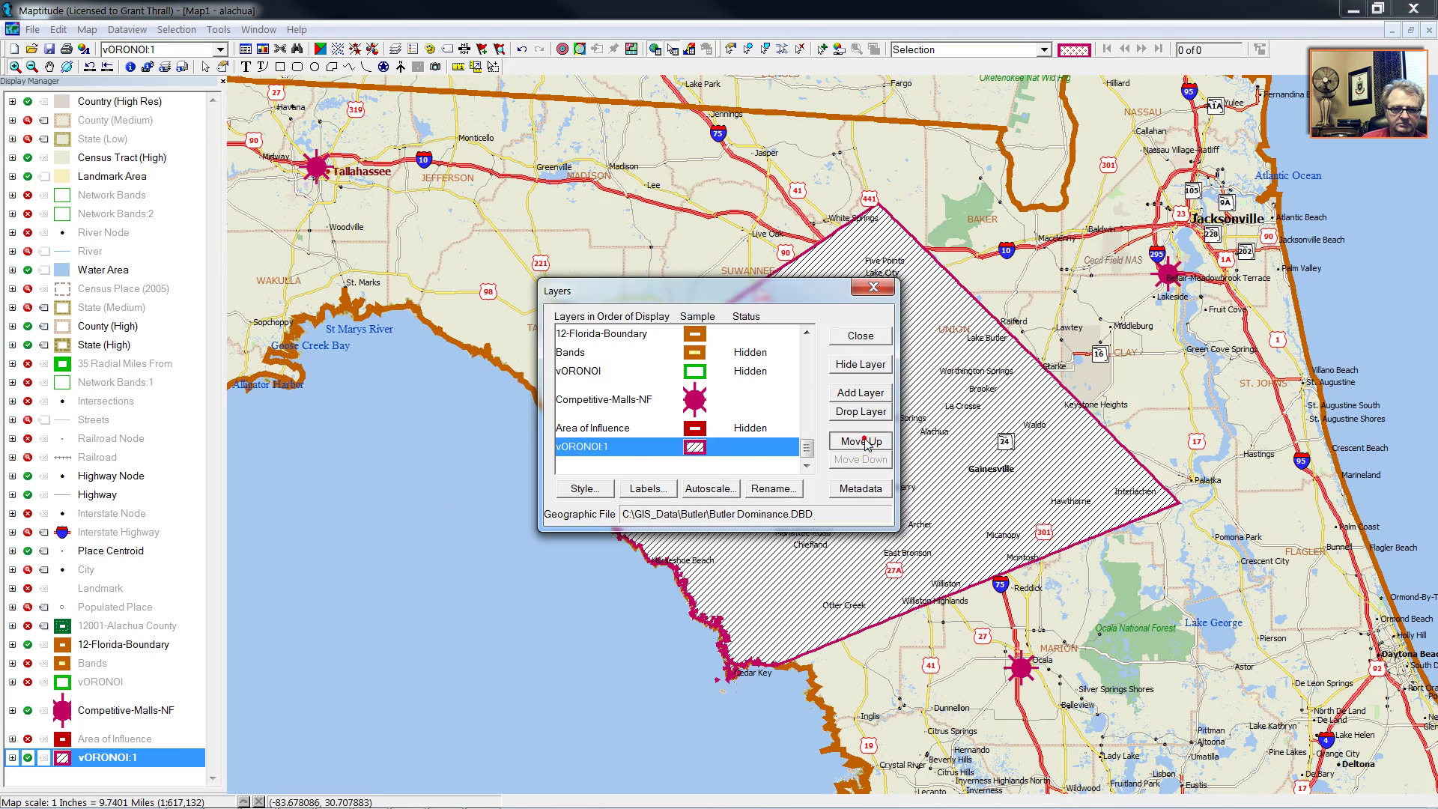
Move the vORONOI:1 layer up in the display order to sit between Highway and Interstate Node
click(861, 442)
click(861, 441)
click(861, 442)
click(861, 442)
click(861, 442)
click(862, 442)
click(862, 442)
click(863, 442)
click(862, 441)
click(863, 442)
click(862, 441)
click(862, 441)
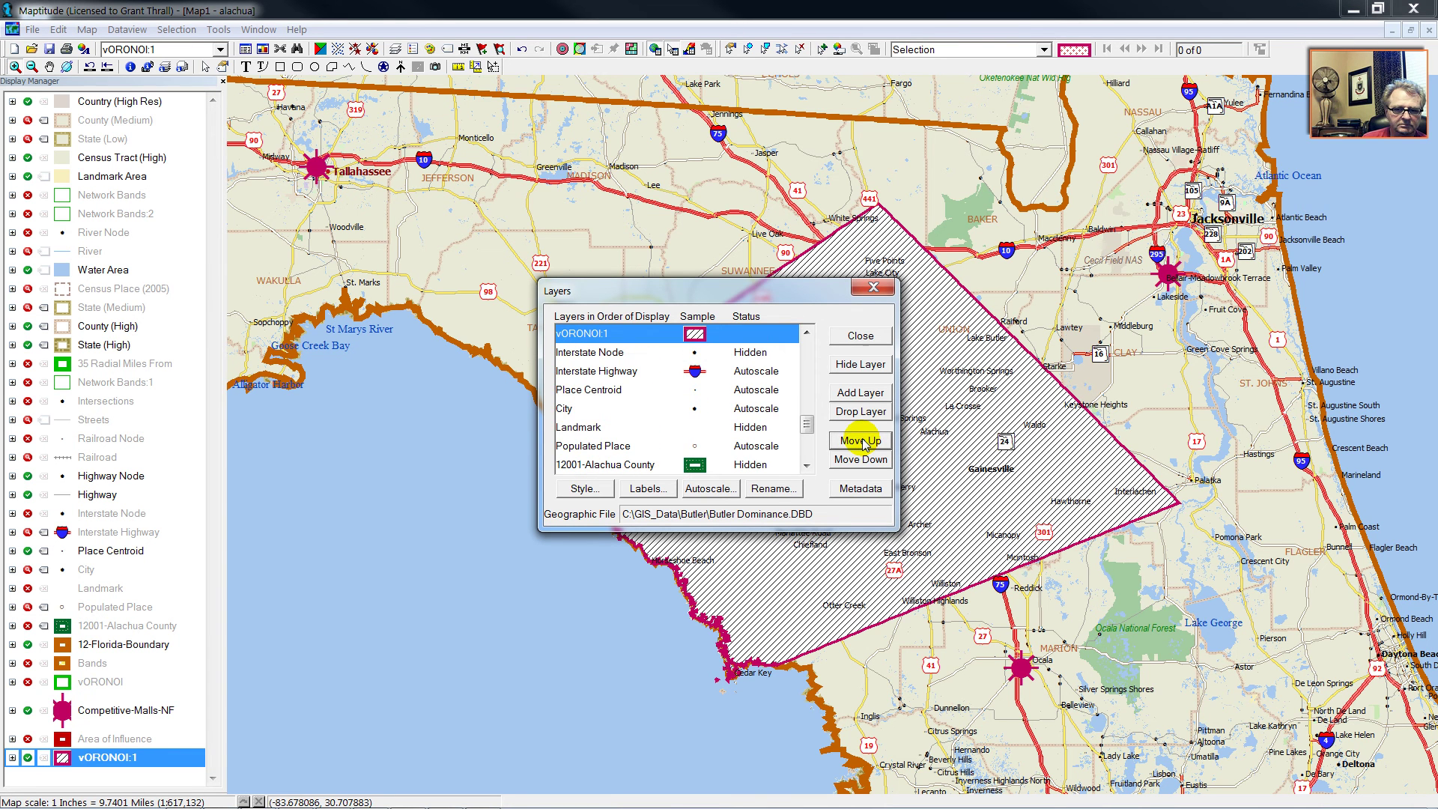
click(860, 335)
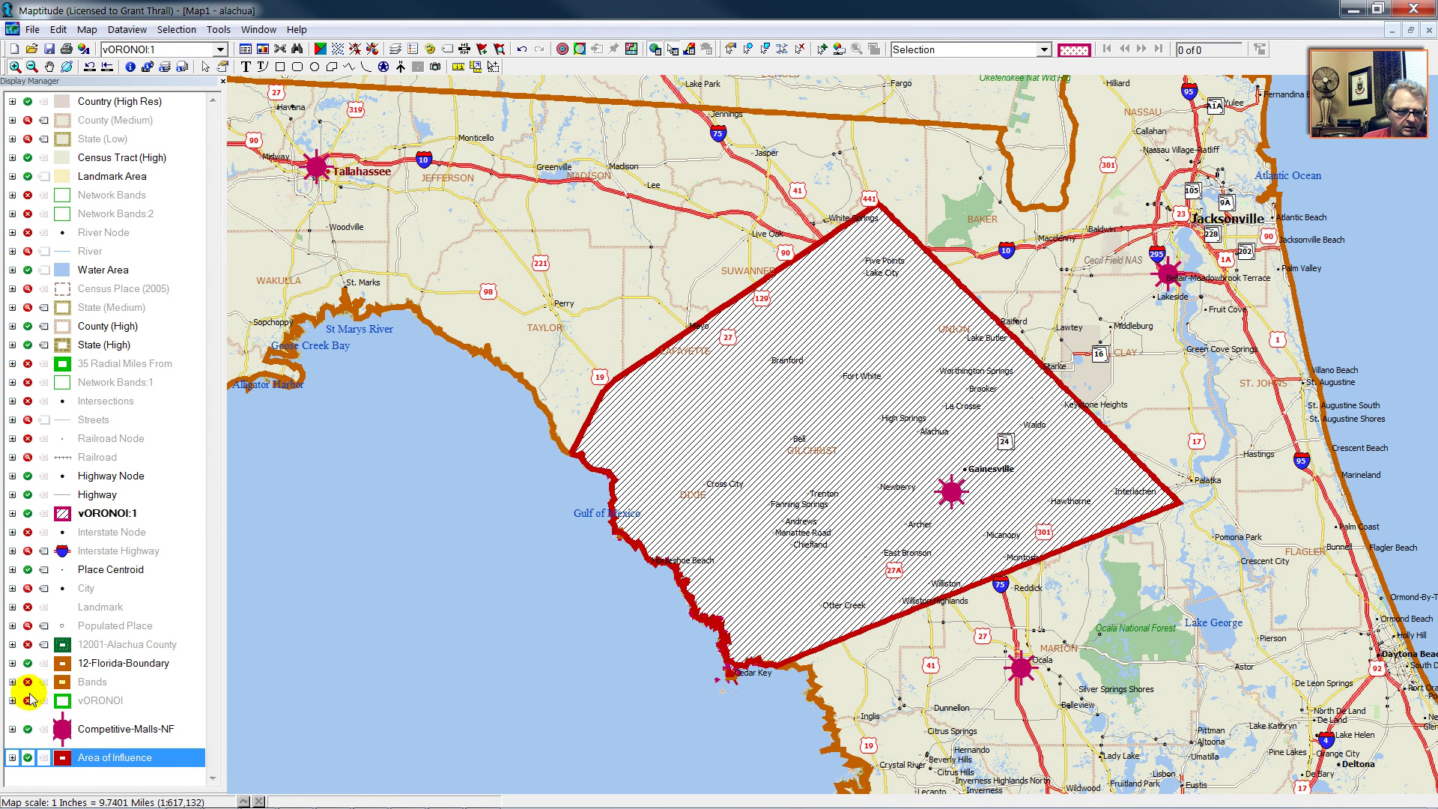
Show and hide the original vORONOI layer, and display the Bands rings over the hatched area
click(28, 701)
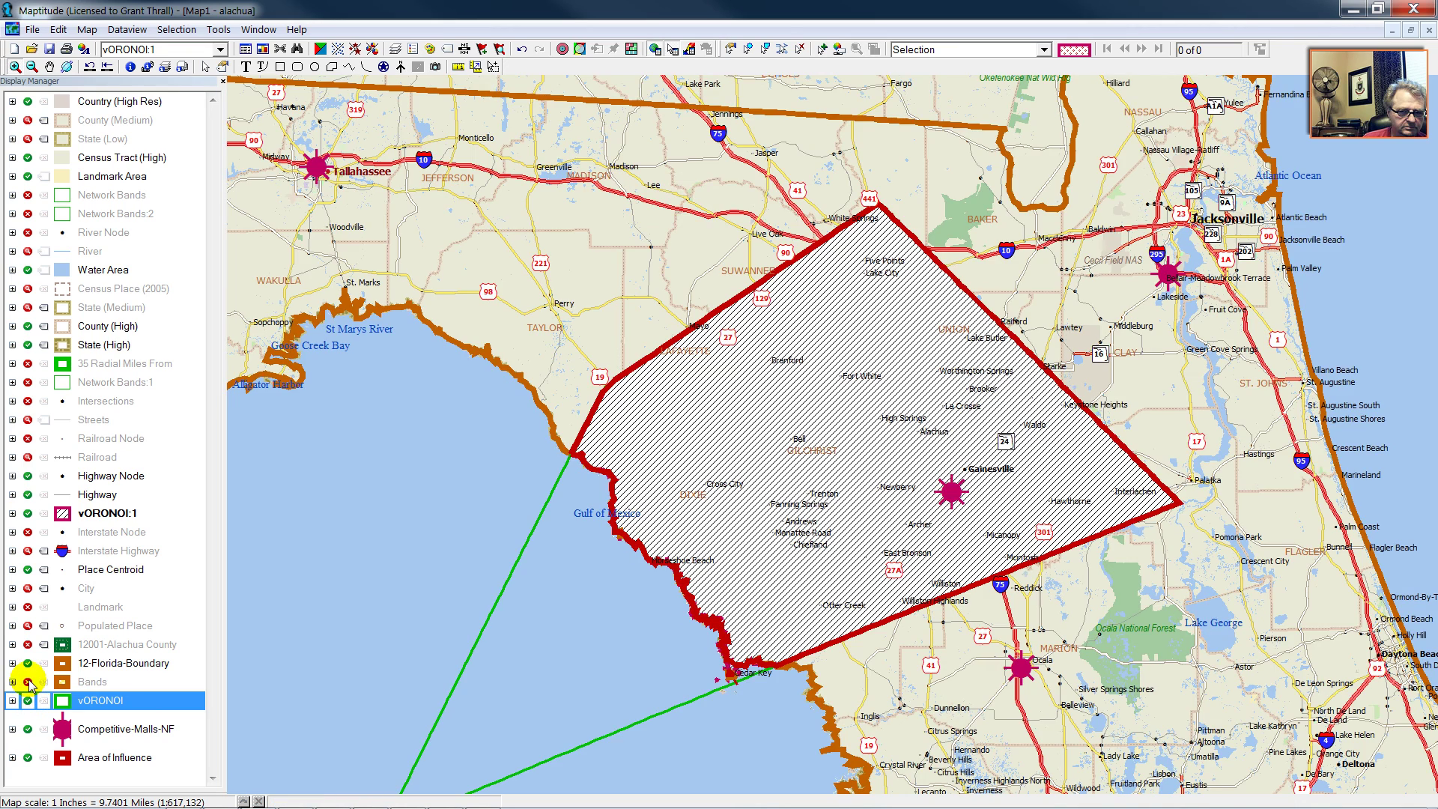
click(28, 700)
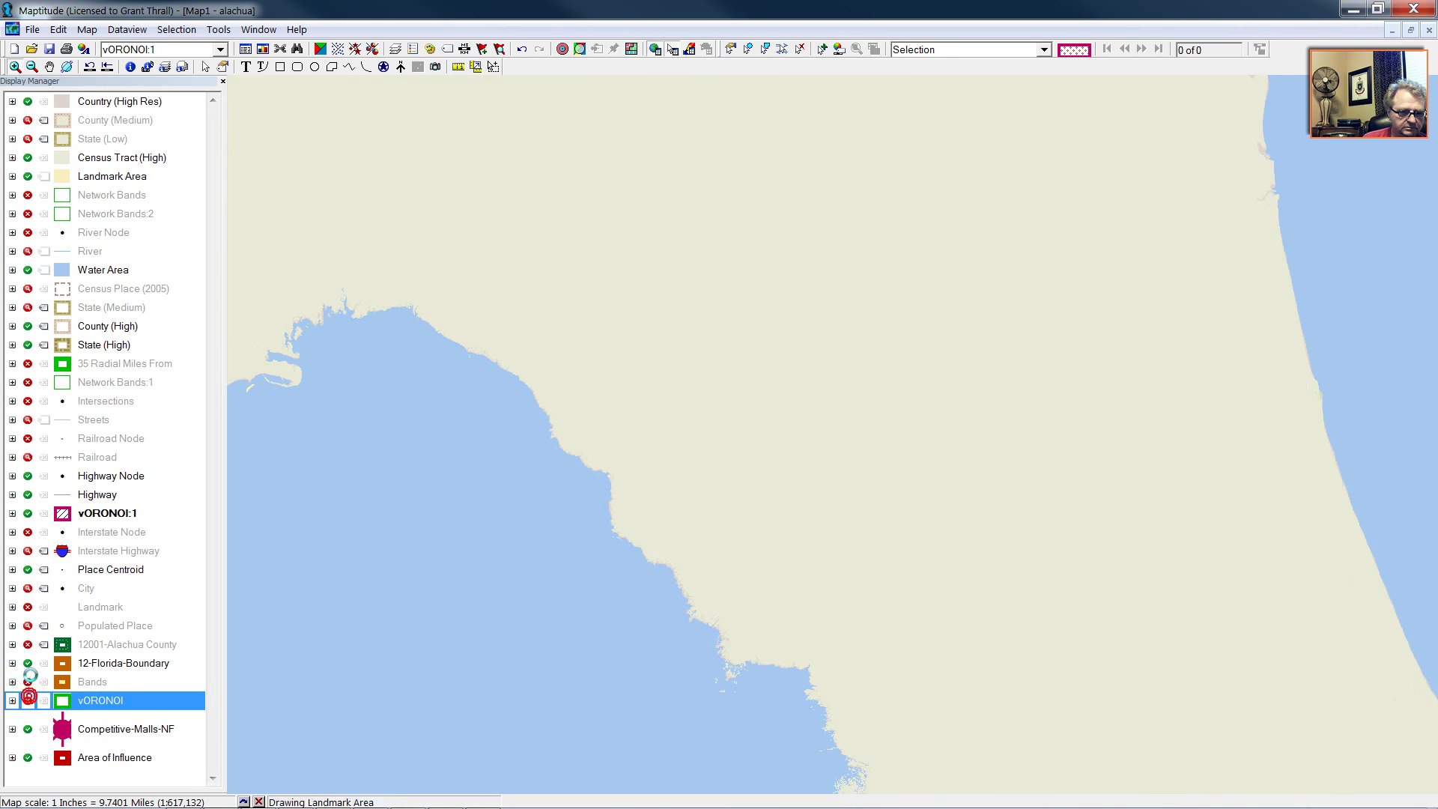
click(27, 681)
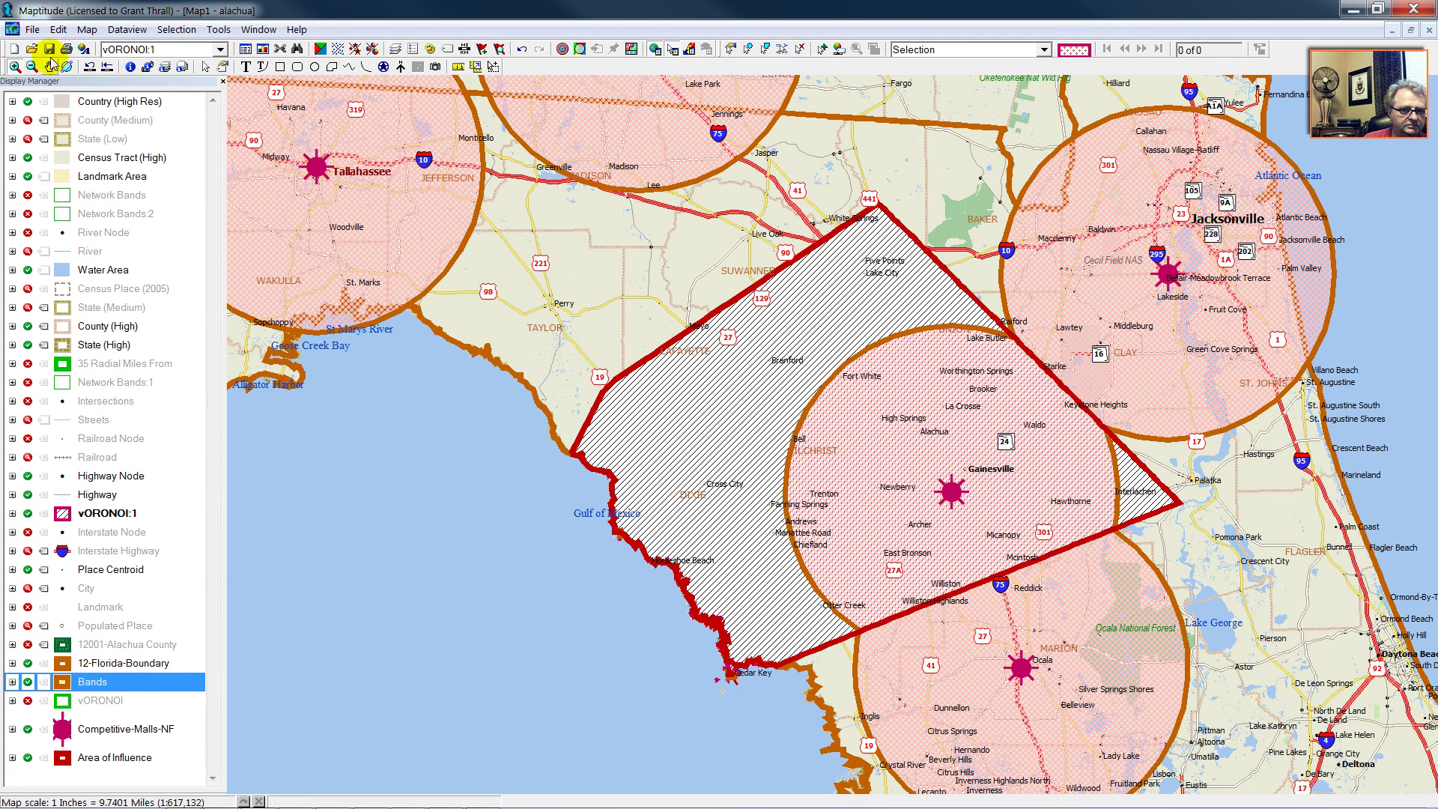
Display the Network Bands:2 layer and hide the Bands and Area of Influence layers, keeping 35 Radial Miles From hidden
click(28, 214)
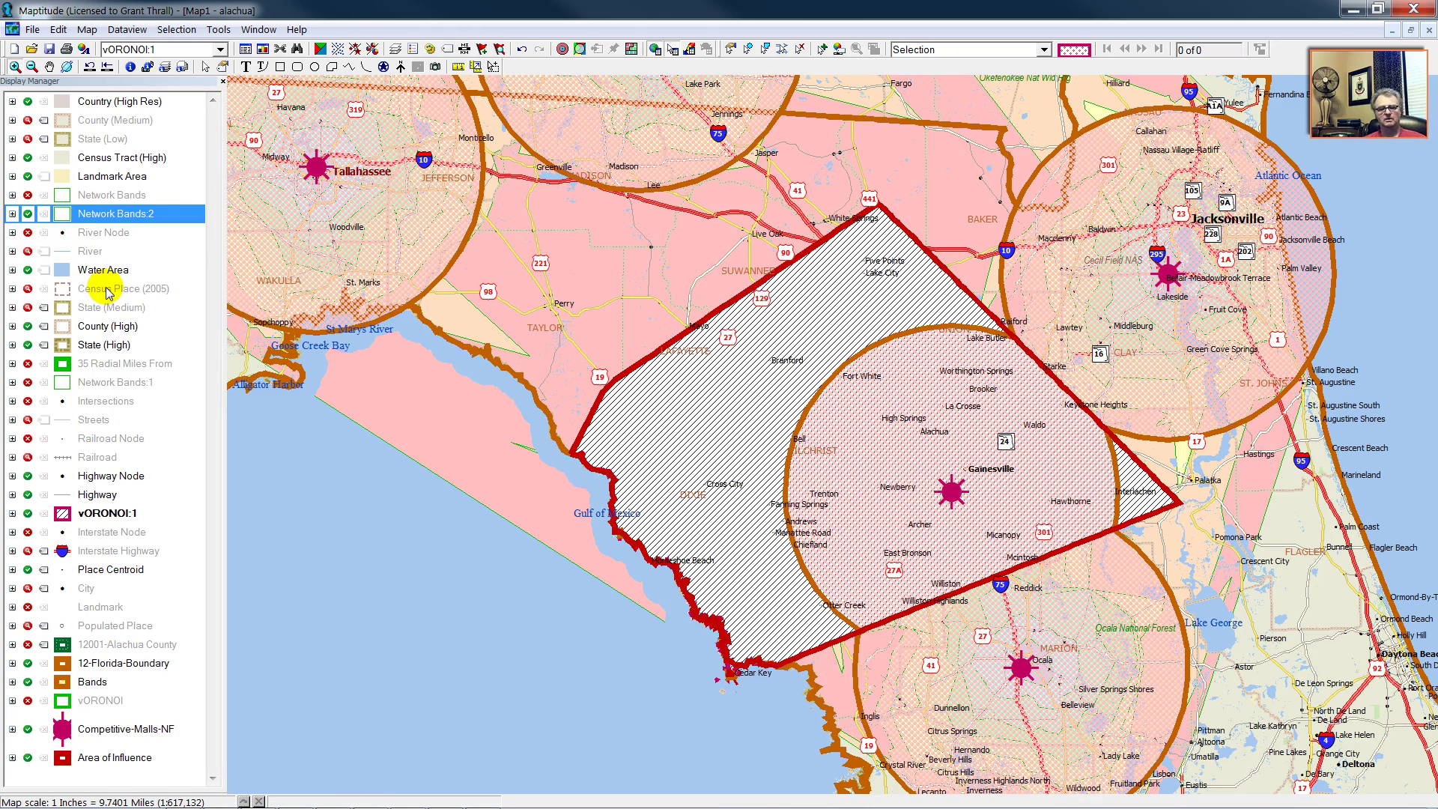
click(27, 682)
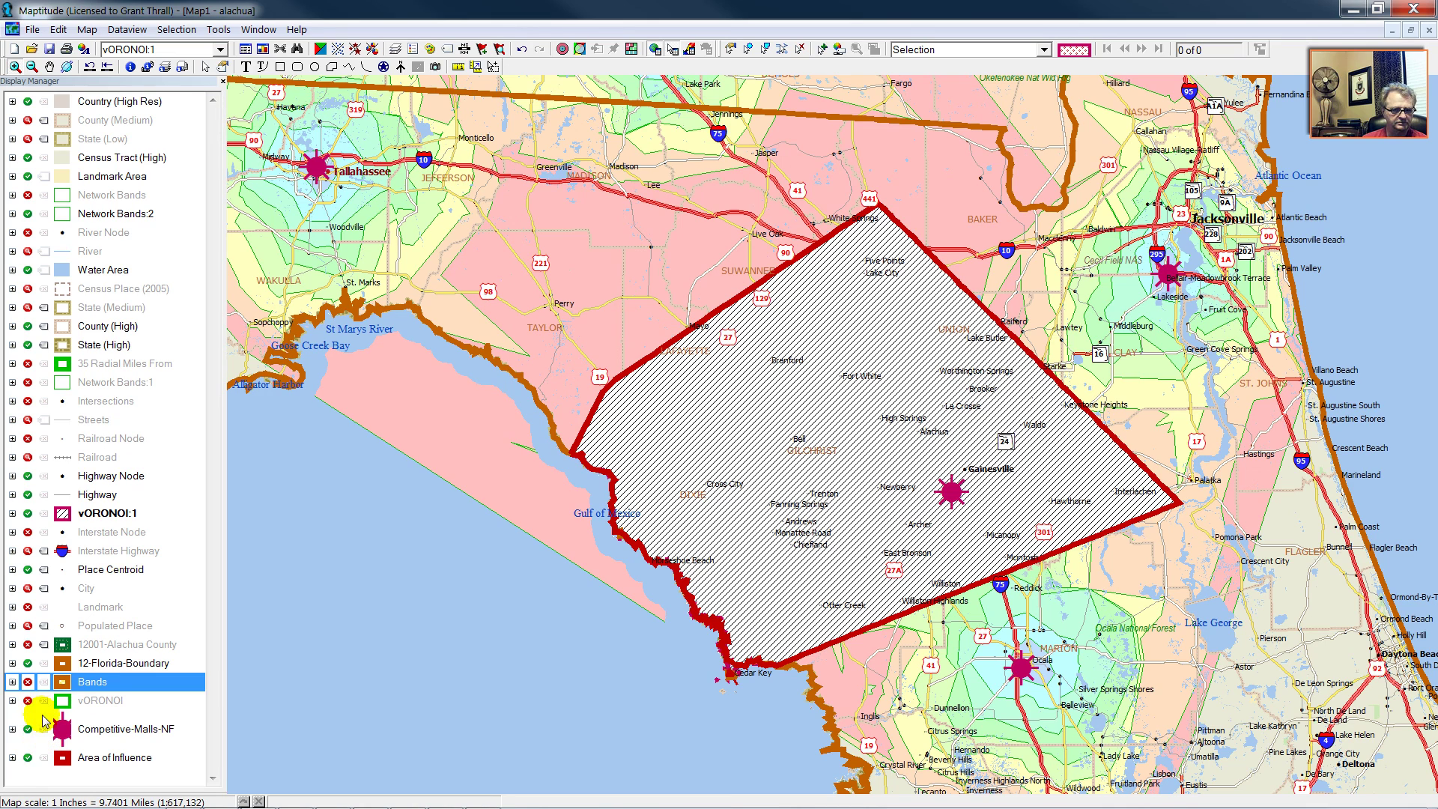
click(28, 757)
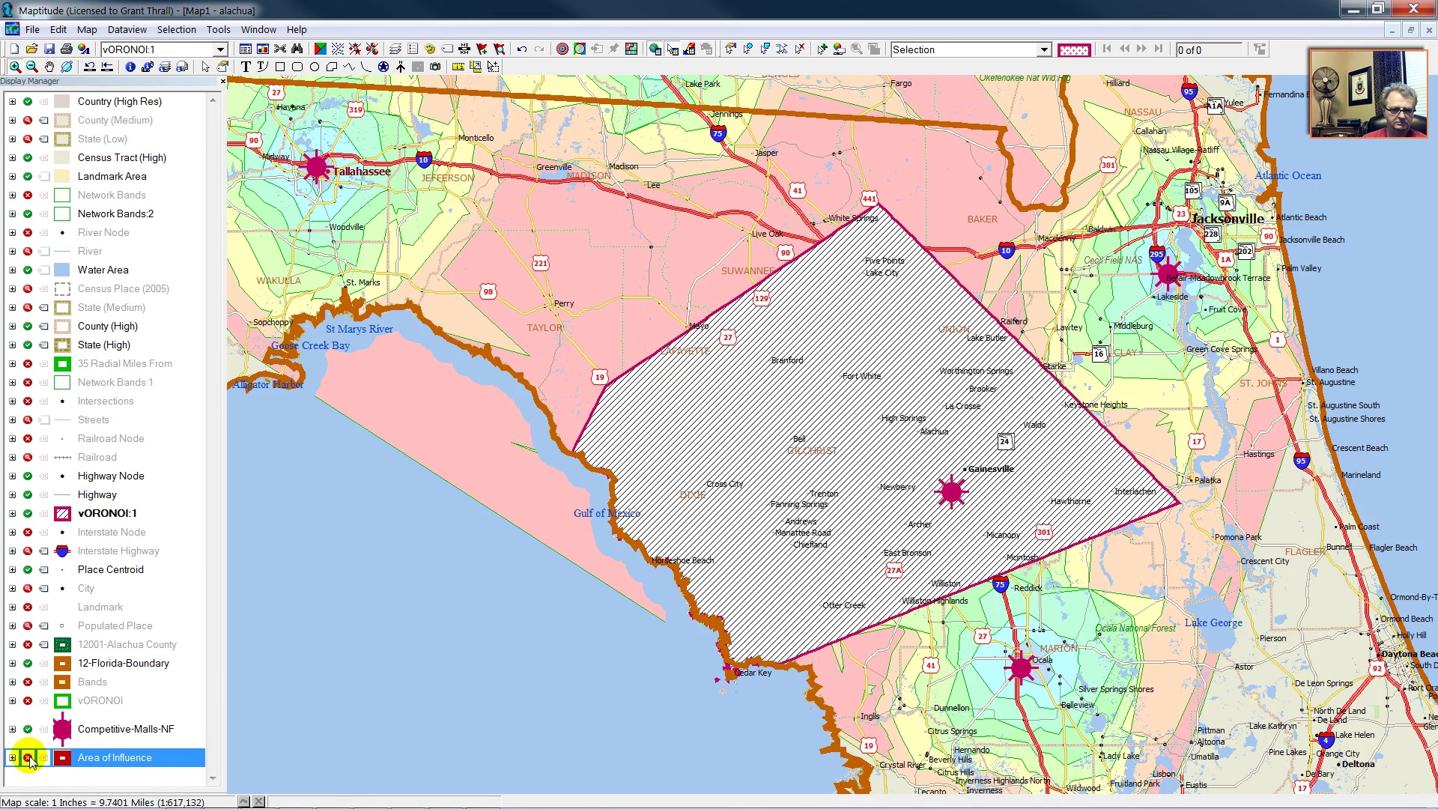
click(28, 363)
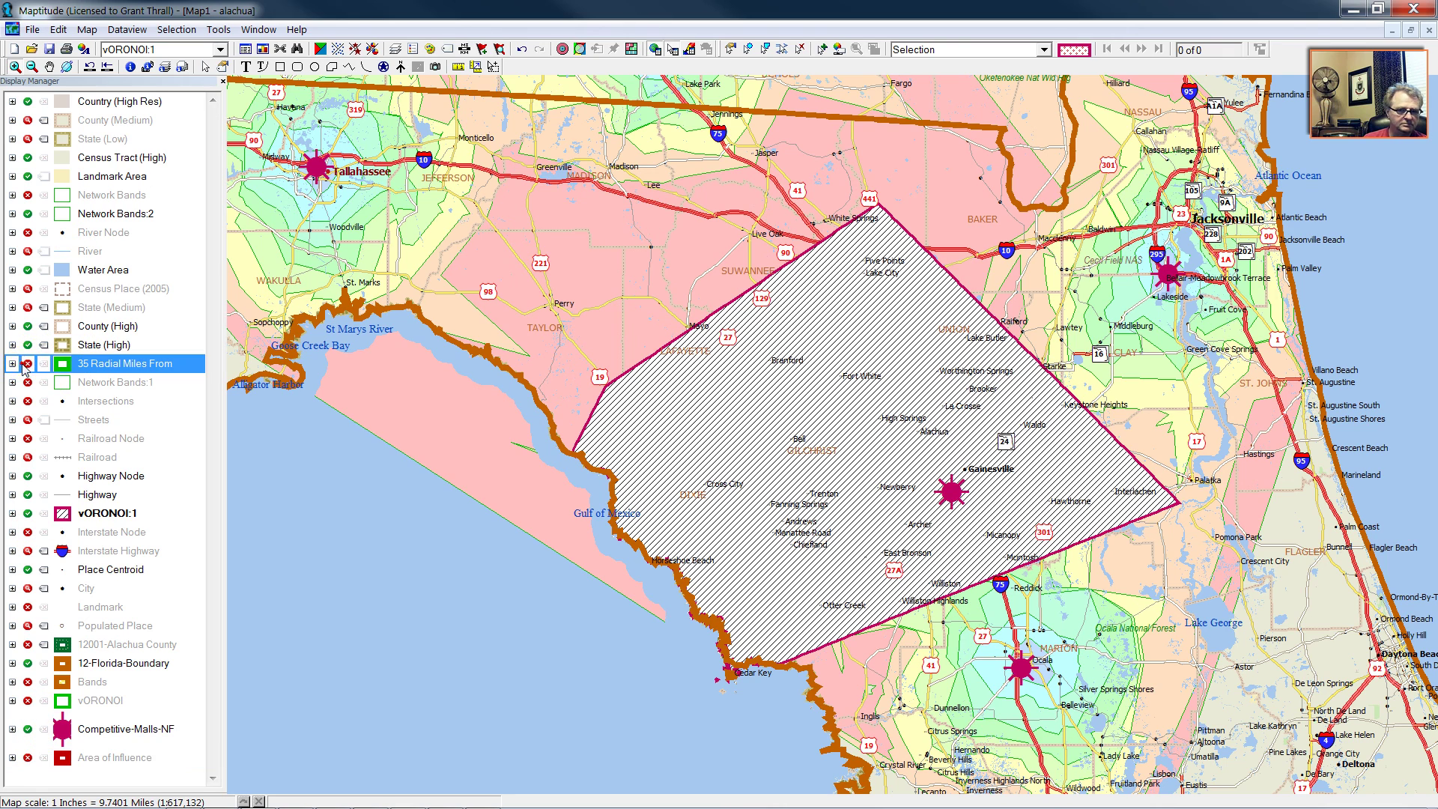